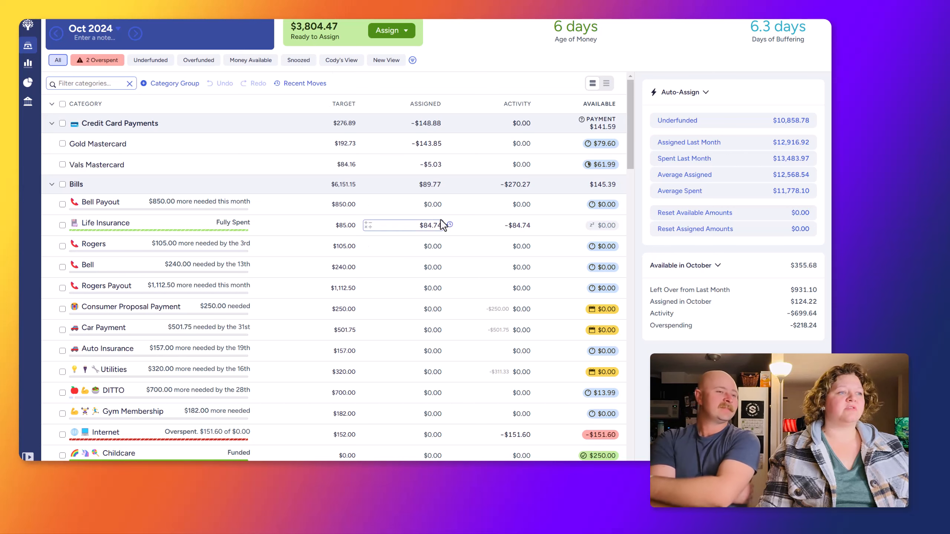
Assign $151.60 to the overspent Internet category in the Bills group
{"action": "scroll", "coordinate": [449, 422], "scroll_direction": "down", "scroll_amount": 1}
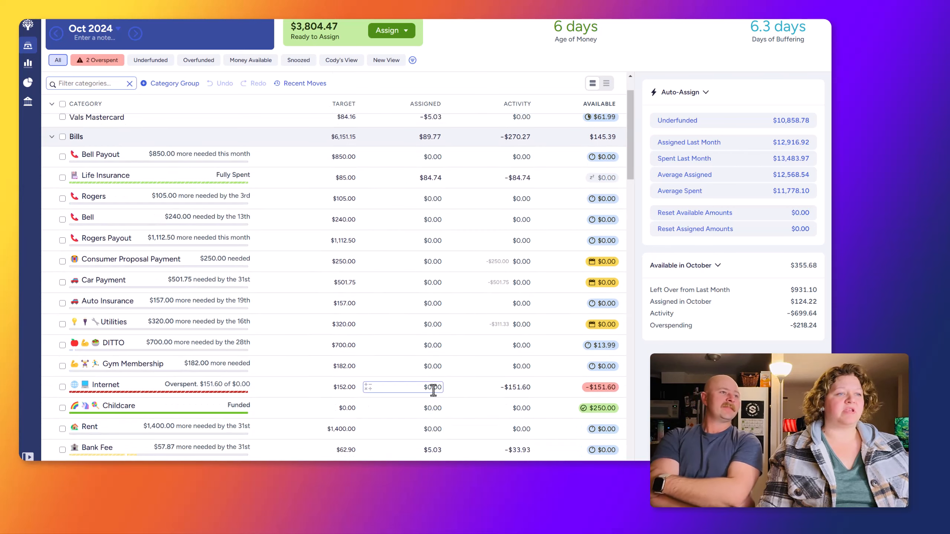
{"action": "left_click", "coordinate": [433, 388]}
{"action": "type", "text": "151.6"}
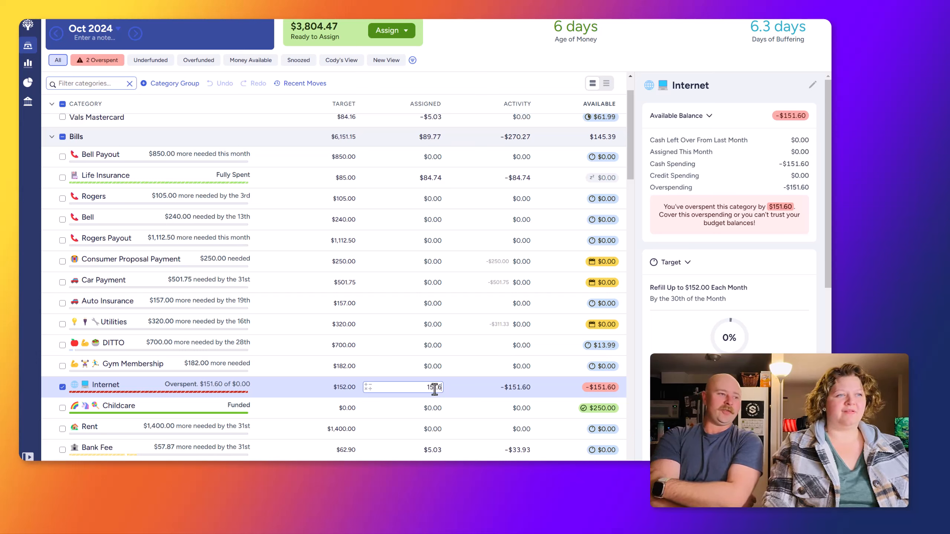
{"action": "key", "text": "Return"}
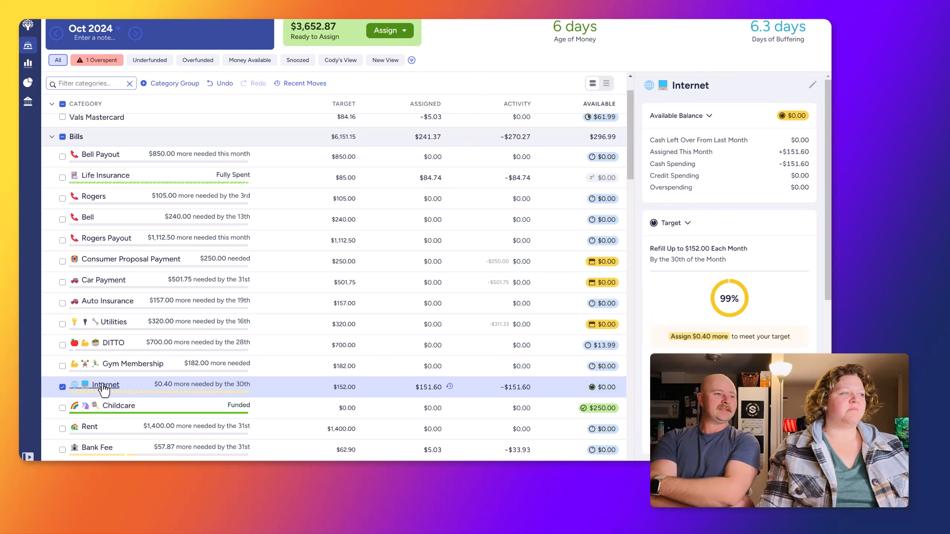
{"action": "left_click", "coordinate": [62, 387]}
Cover the overspent birthday category in the Goals group by adding $66.64 to its assigned amount
{"action": "scroll", "coordinate": [388, 337], "scroll_direction": "down", "scroll_amount": 1}
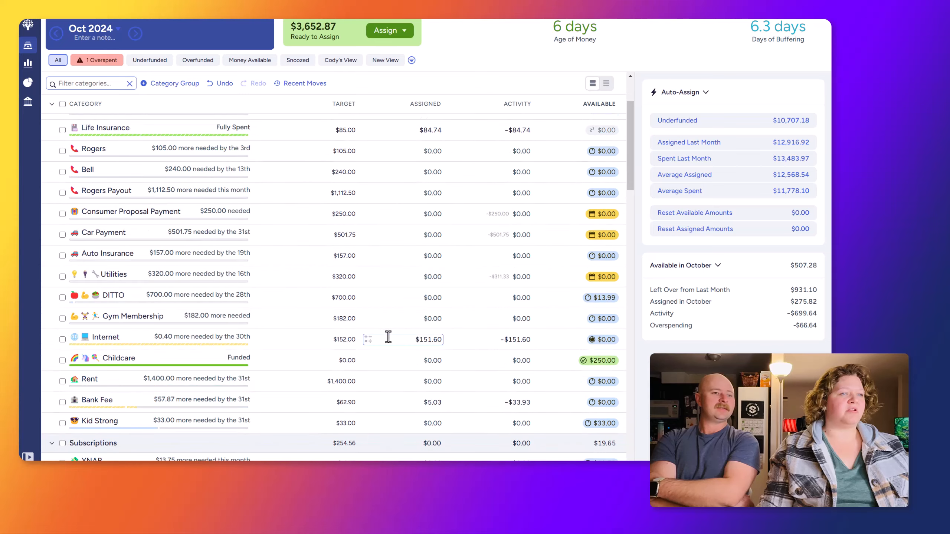
{"action": "scroll", "coordinate": [401, 336], "scroll_direction": "down", "scroll_amount": 2}
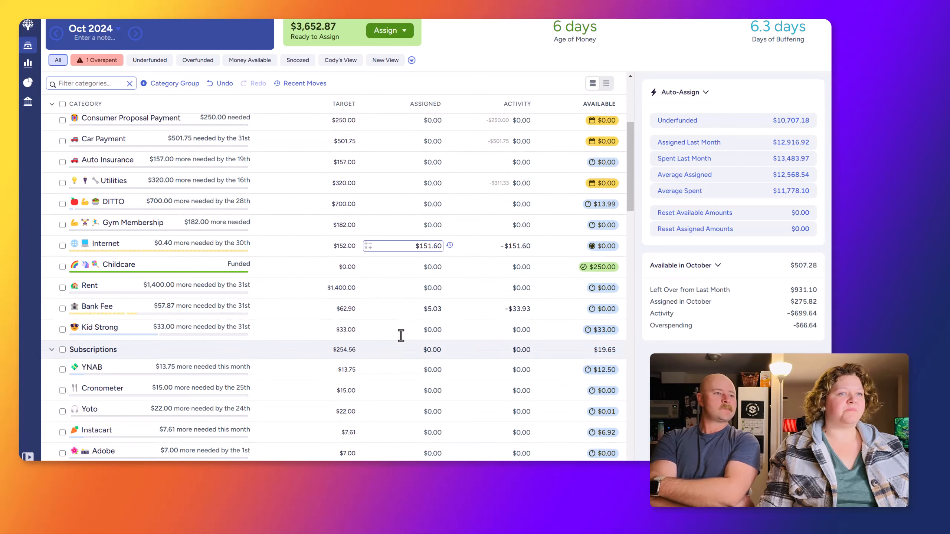
{"action": "scroll", "coordinate": [401, 336], "scroll_direction": "down", "scroll_amount": 10}
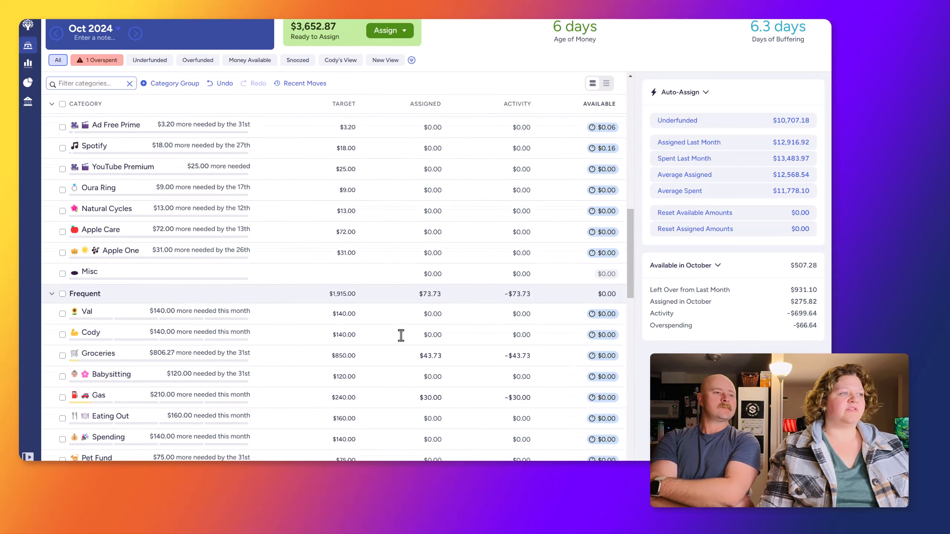
{"action": "scroll", "coordinate": [401, 336], "scroll_direction": "down", "scroll_amount": 4}
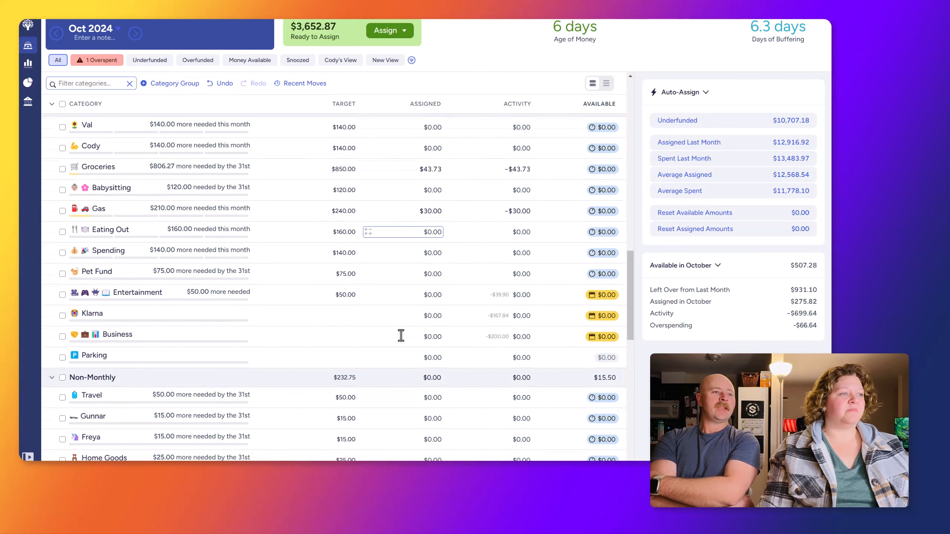
{"action": "scroll", "coordinate": [401, 336], "scroll_direction": "down", "scroll_amount": 4}
{"action": "scroll", "coordinate": [402, 336], "scroll_direction": "down", "scroll_amount": 5}
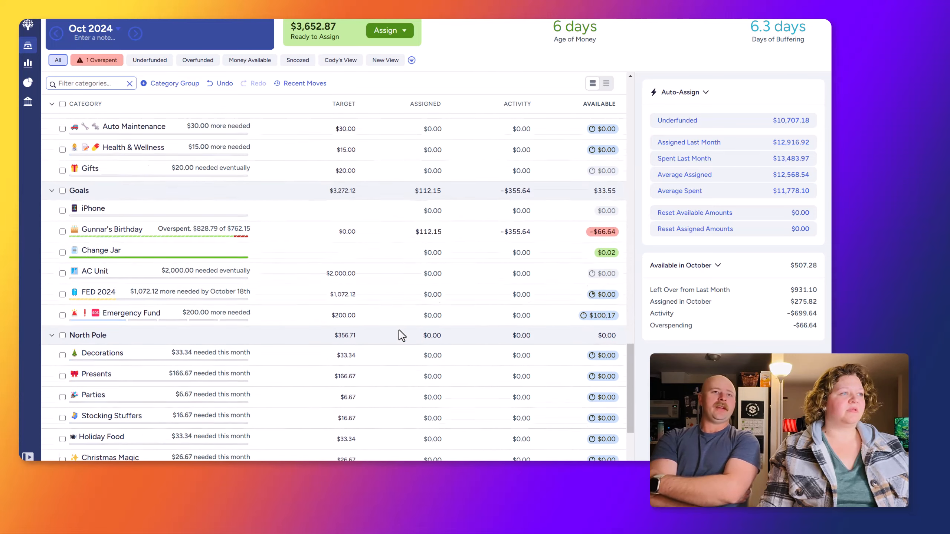
{"action": "scroll", "coordinate": [402, 336], "scroll_direction": "down", "scroll_amount": 1}
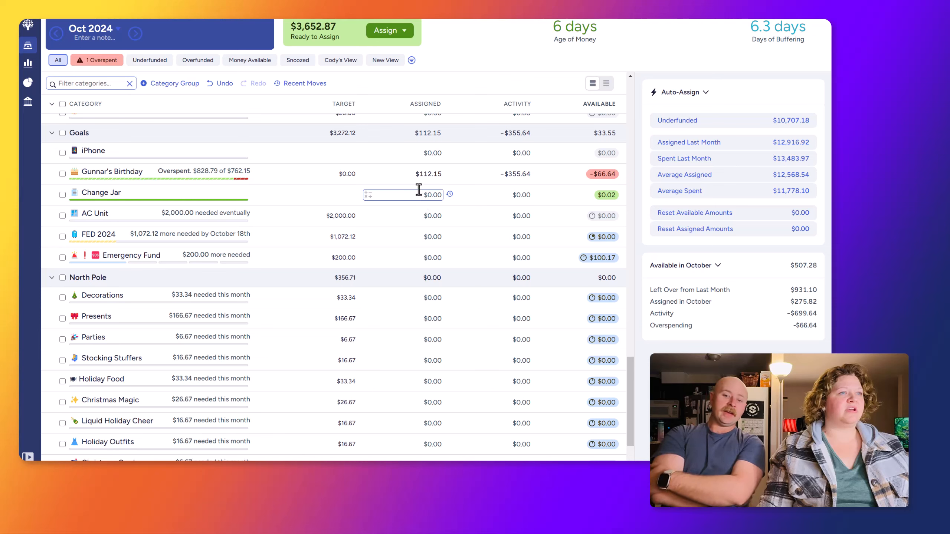
{"action": "left_click", "coordinate": [421, 174]}
{"action": "type", "text": "+"}
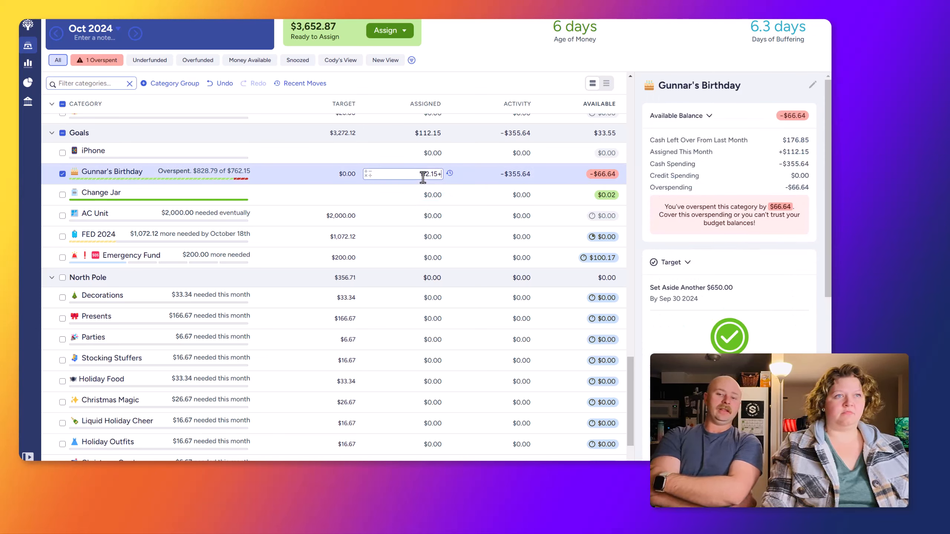
{"action": "type", "text": "66.64"}
{"action": "key", "text": "Return"}
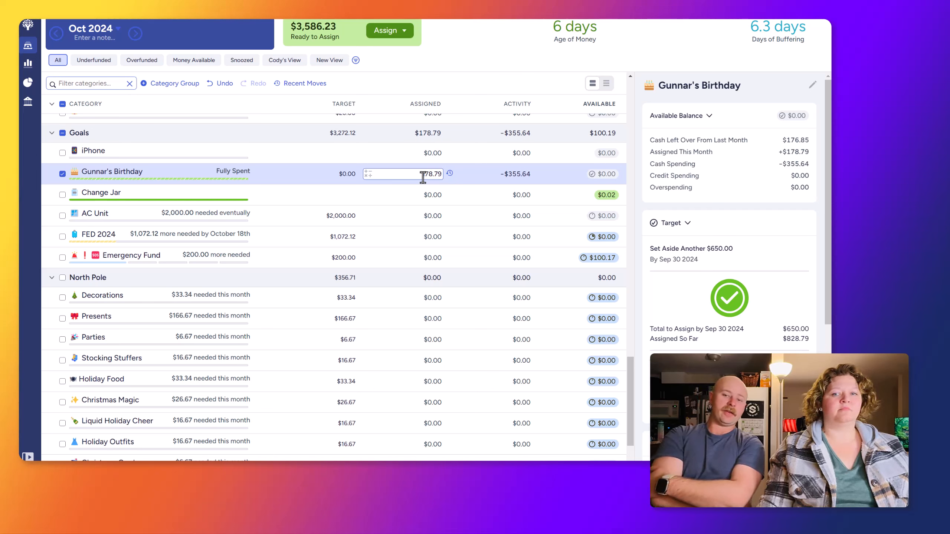
{"action": "left_click", "coordinate": [62, 174]}
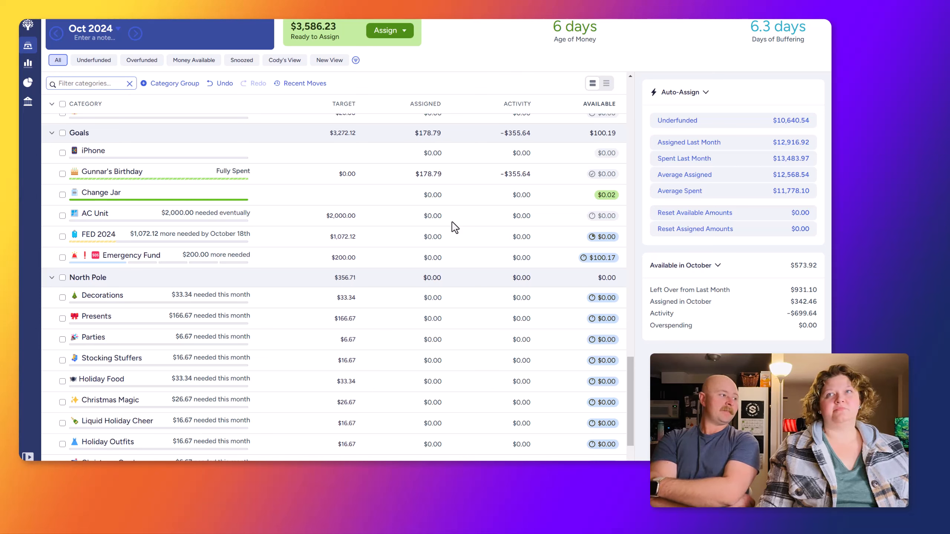
Fund half of the FED 2024 target in the Goals group, assigning $536.06
{"action": "left_click", "coordinate": [430, 236]}
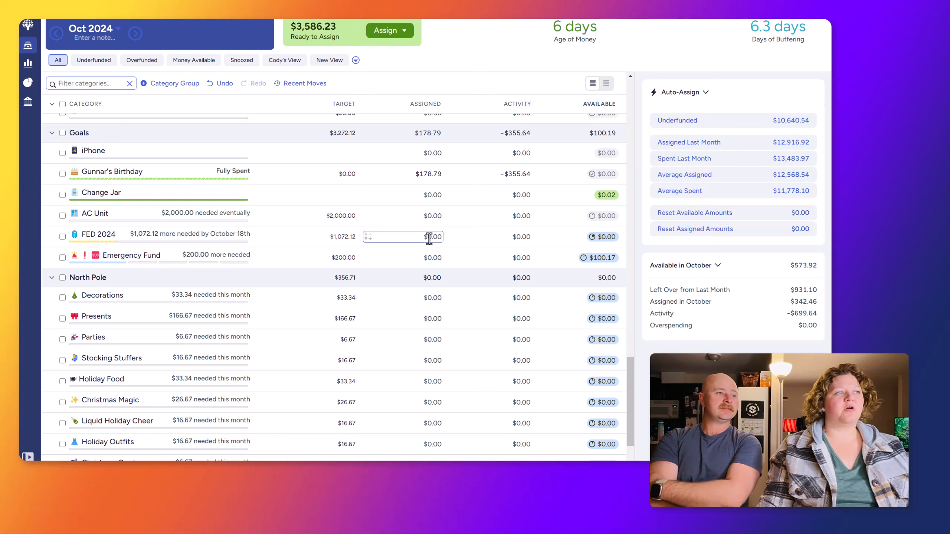
{"action": "left_click", "coordinate": [430, 237]}
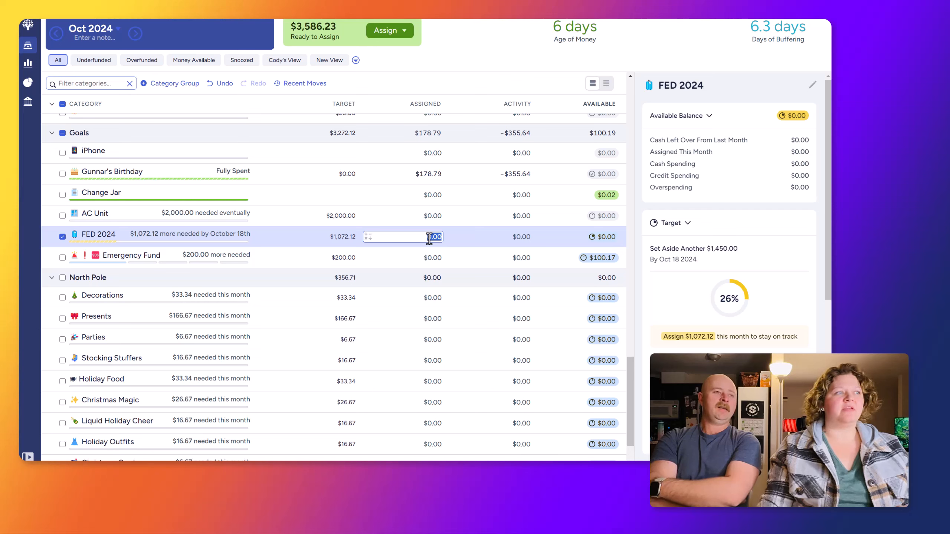
{"action": "scroll", "coordinate": [694, 243], "scroll_direction": "down", "scroll_amount": 2}
{"action": "scroll", "coordinate": [694, 243], "scroll_direction": "down", "scroll_amount": 2}
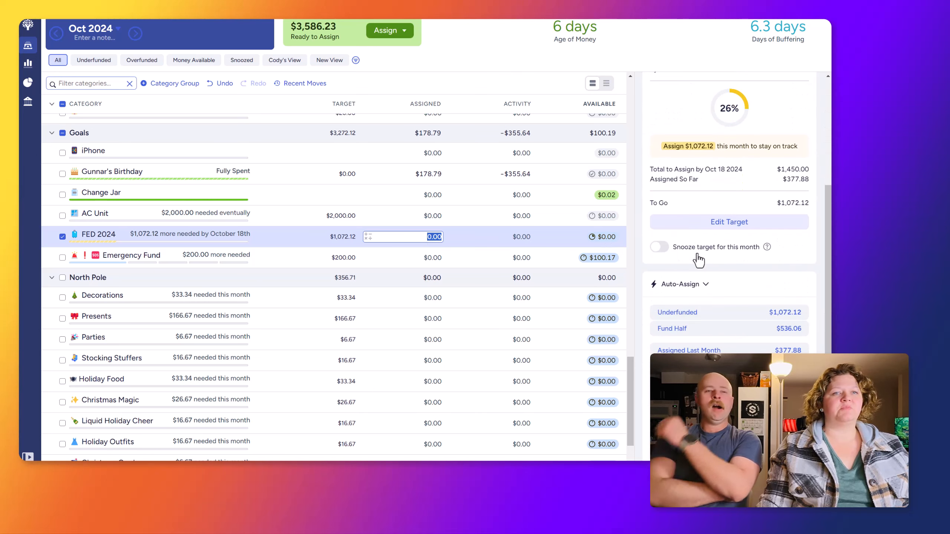
{"action": "left_click", "coordinate": [698, 337]}
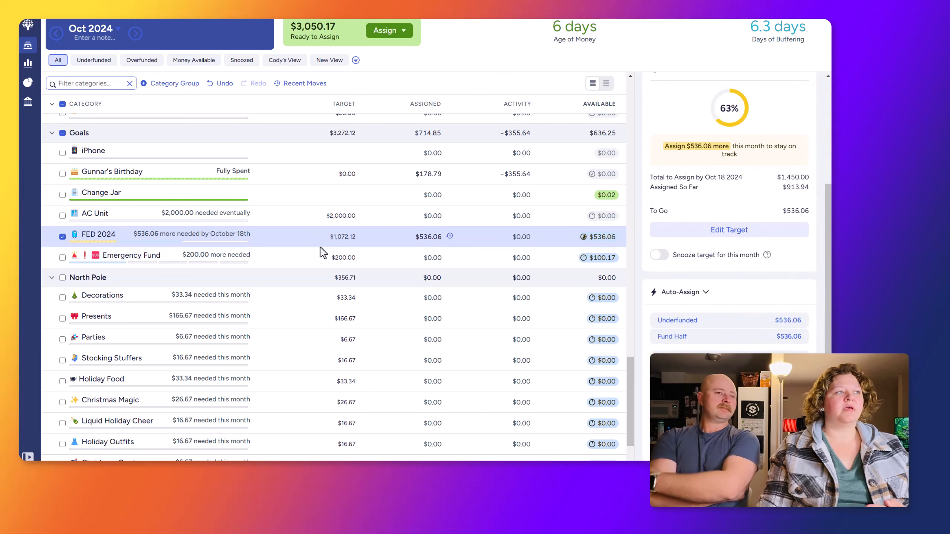
{"action": "left_click", "coordinate": [61, 237]}
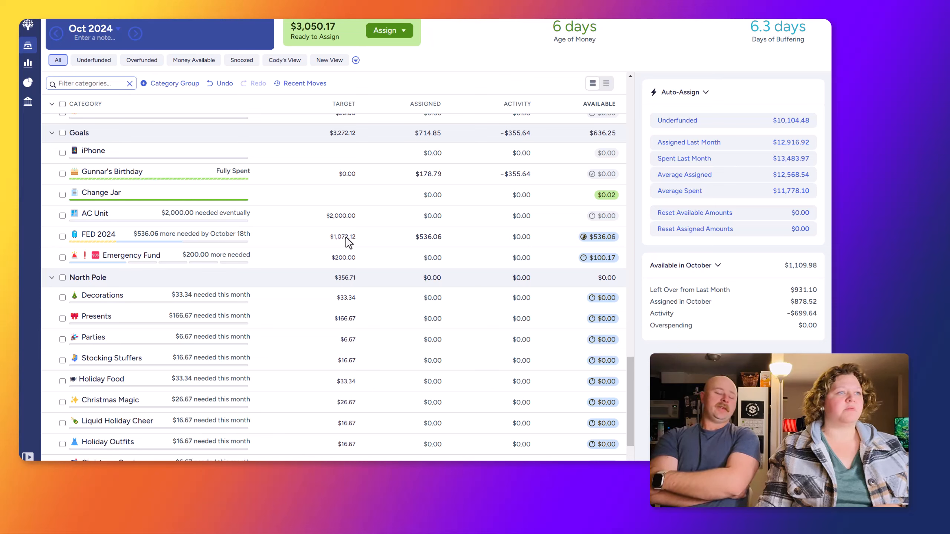
Assign $100 to the Emergency Fund category and collapse the Goals group
{"action": "left_click", "coordinate": [437, 258]}
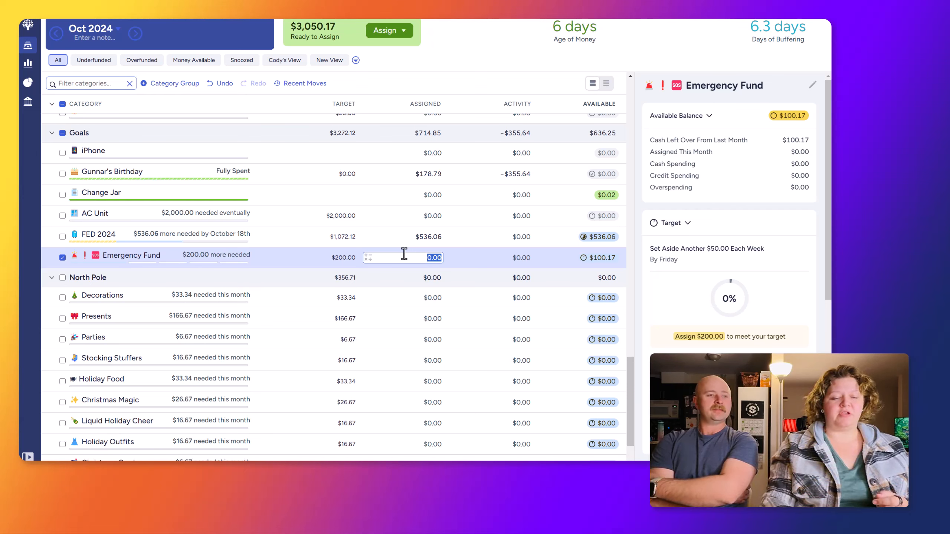
{"action": "type", "text": "100"}
{"action": "key", "text": "Return"}
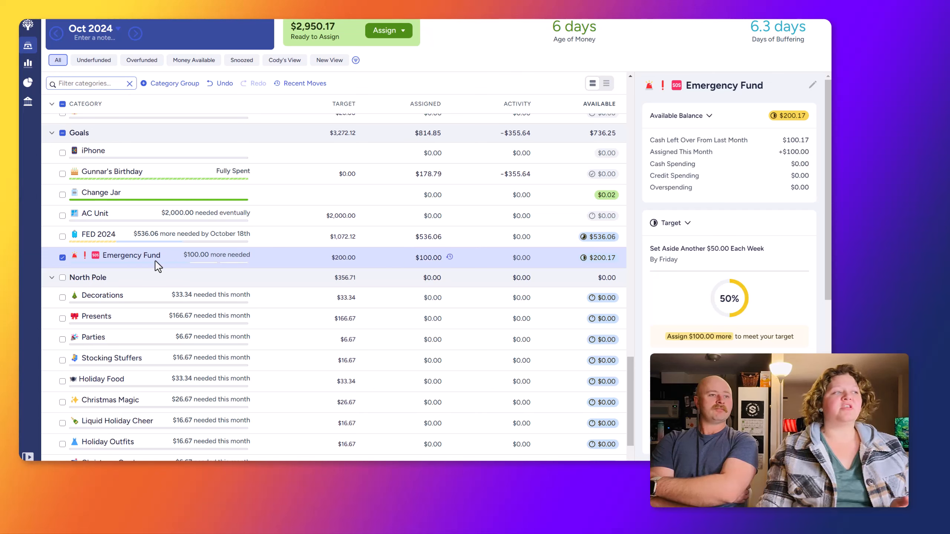
{"action": "left_click", "coordinate": [62, 258]}
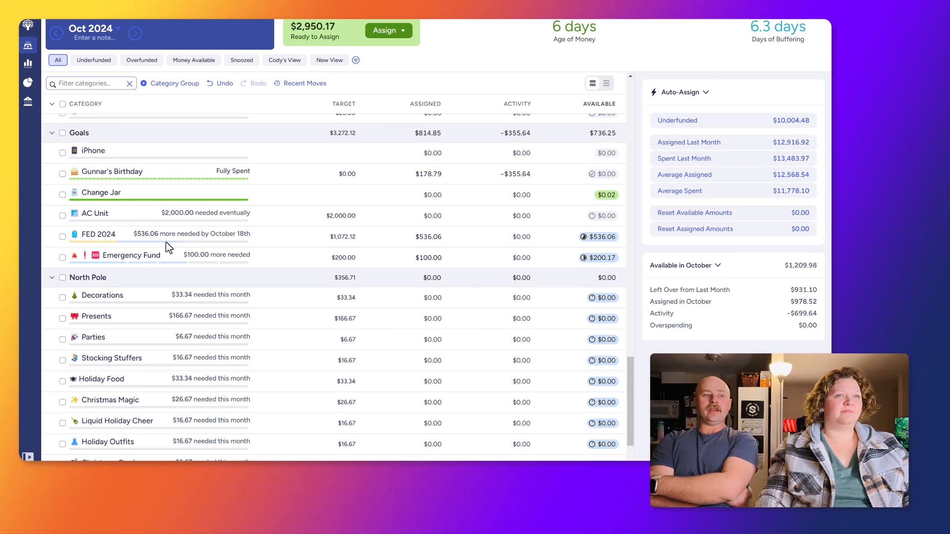
{"action": "left_click", "coordinate": [51, 133]}
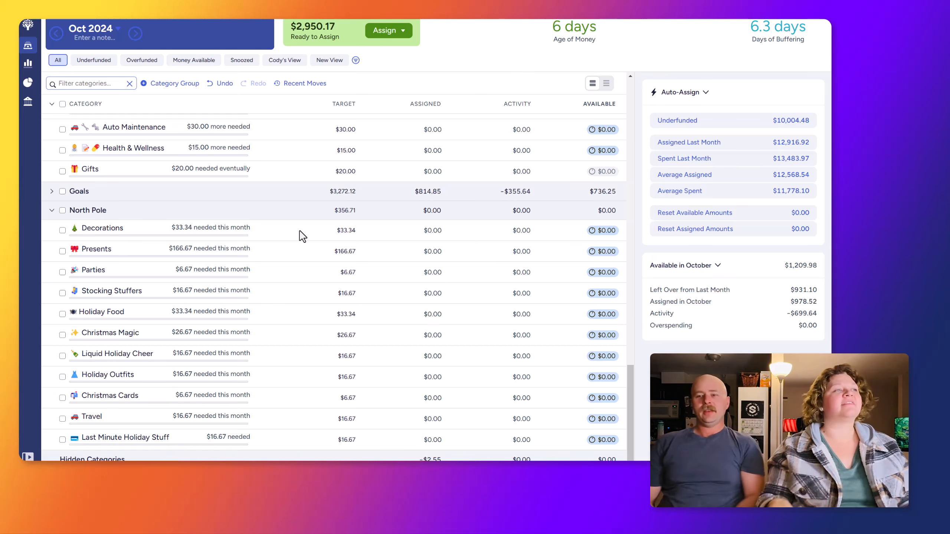
Review the targets of the Decorations and Presents categories in the North Pole group
{"action": "left_click", "coordinate": [376, 232]}
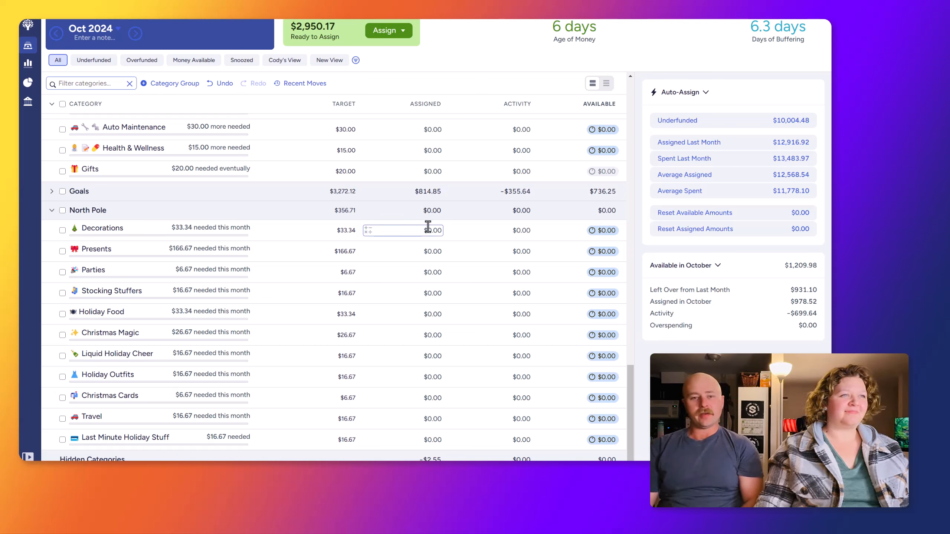
{"action": "left_click", "coordinate": [427, 229]}
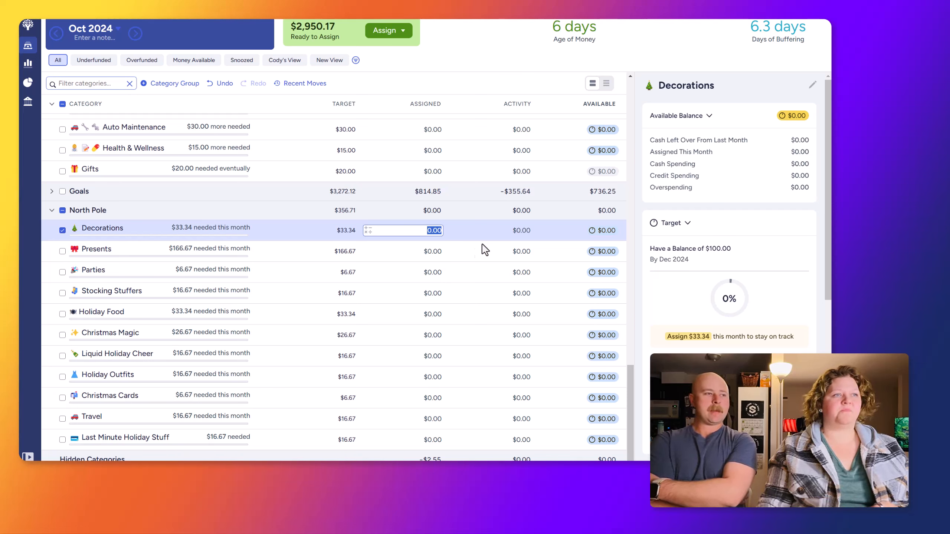
{"action": "left_click", "coordinate": [434, 251]}
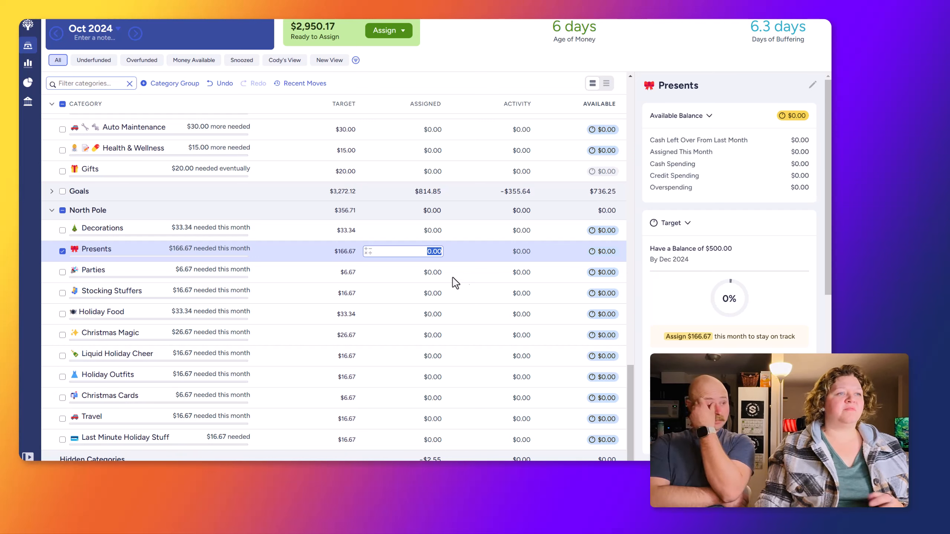
Delete the Parties category from the North Pole group
{"action": "left_click", "coordinate": [429, 273]}
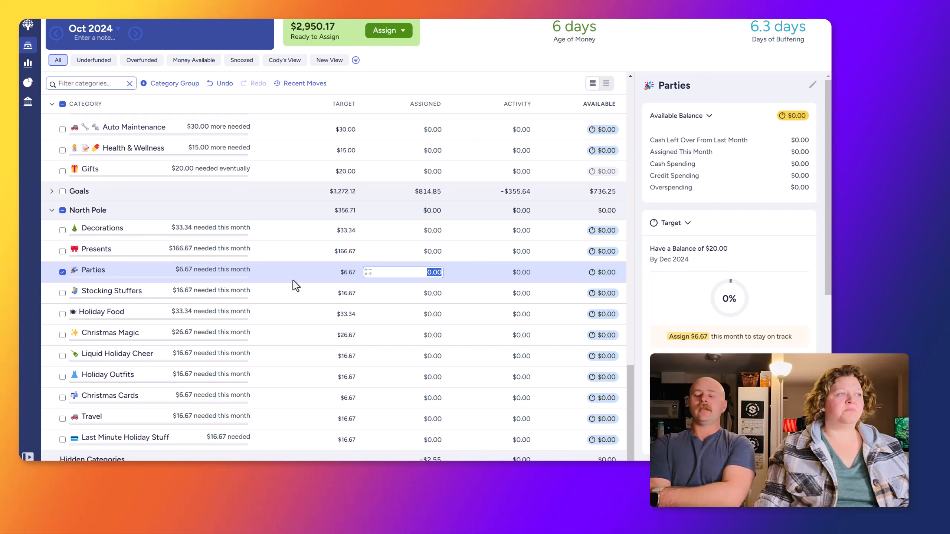
{"action": "left_click", "coordinate": [103, 277]}
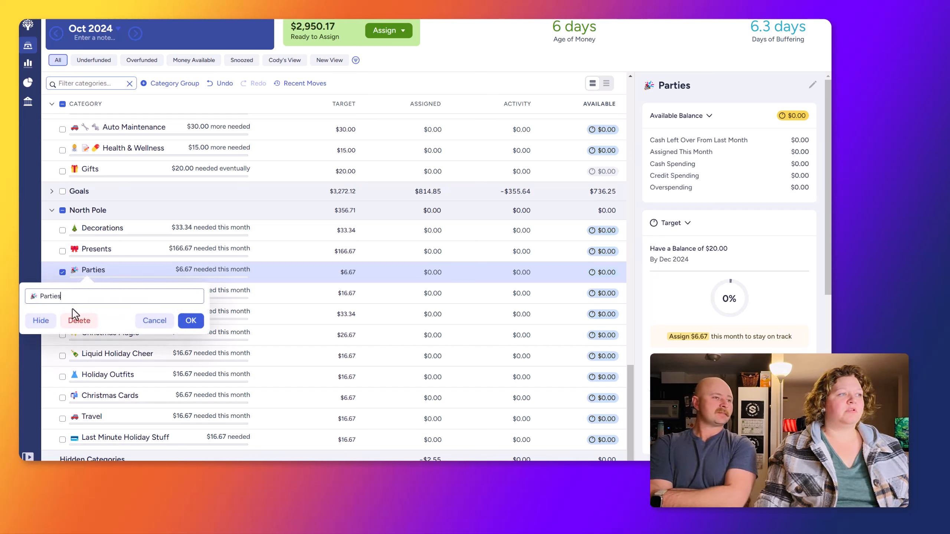
{"action": "left_click", "coordinate": [78, 321]}
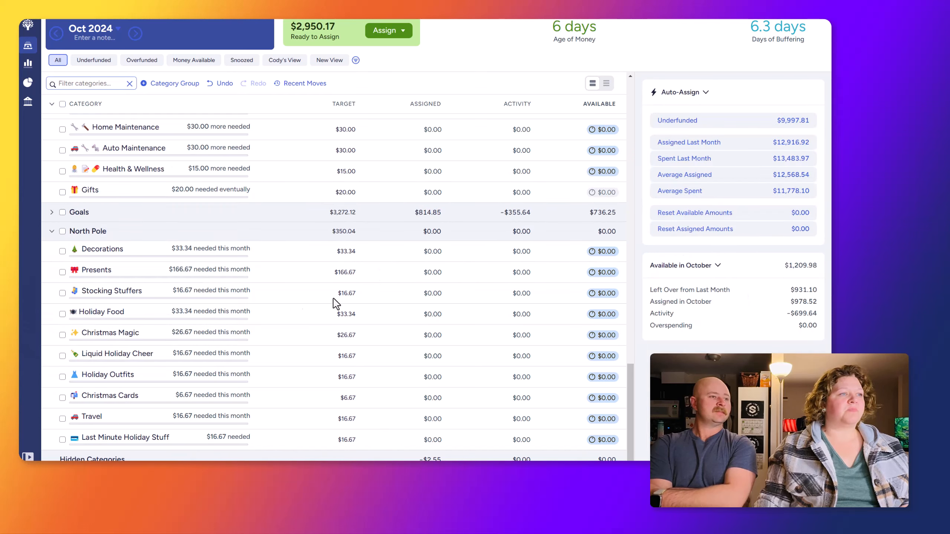
Set the Stocking Stuffers target in the North Pole group to a balance of $80
{"action": "left_click", "coordinate": [430, 293]}
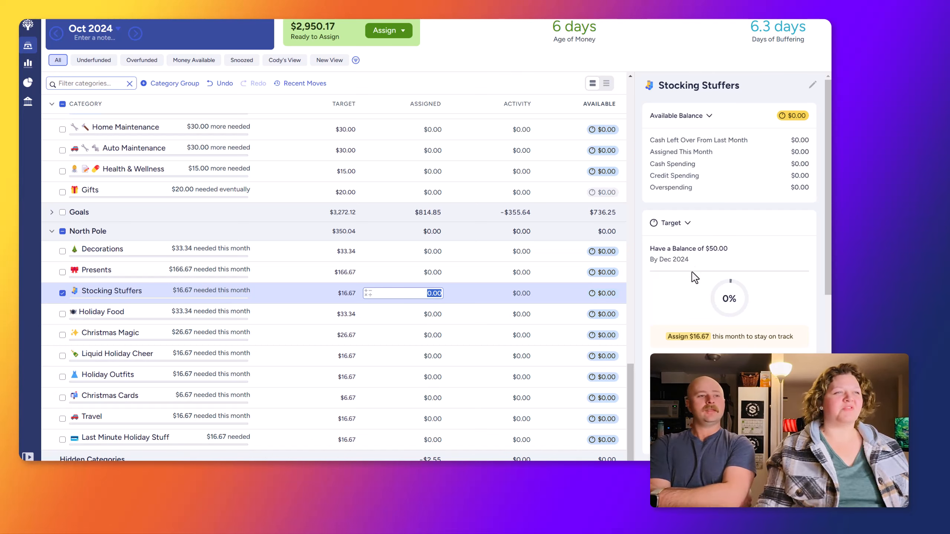
{"action": "left_click", "coordinate": [729, 436]}
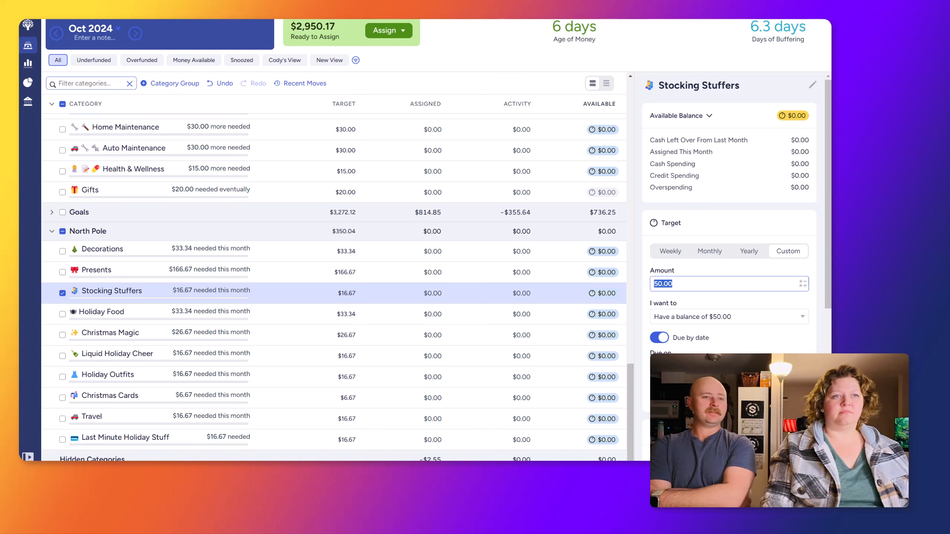
{"action": "type", "text": "80"}
{"action": "key", "text": "Return"}
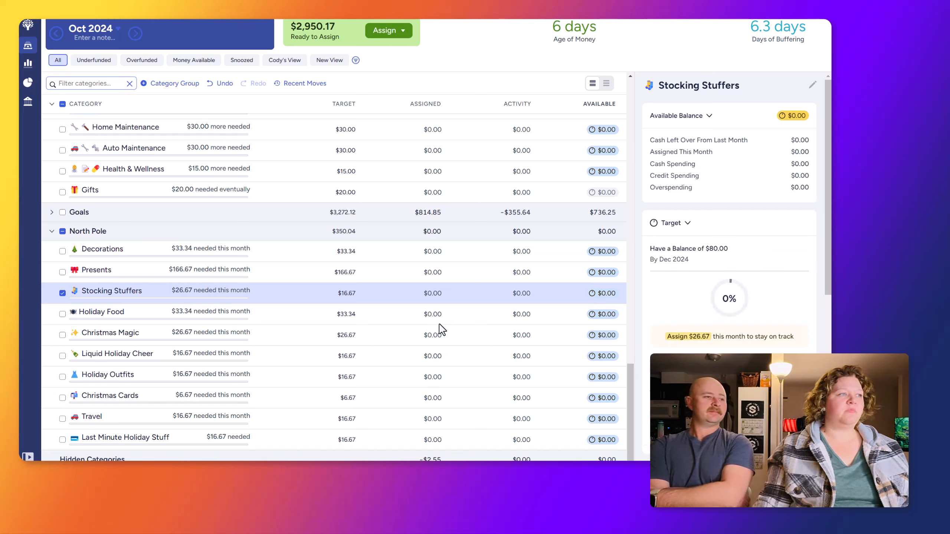
Review the targets of the Holiday Food, Christmas Magic and Liquid Holiday Cheer categories
{"action": "left_click", "coordinate": [433, 314]}
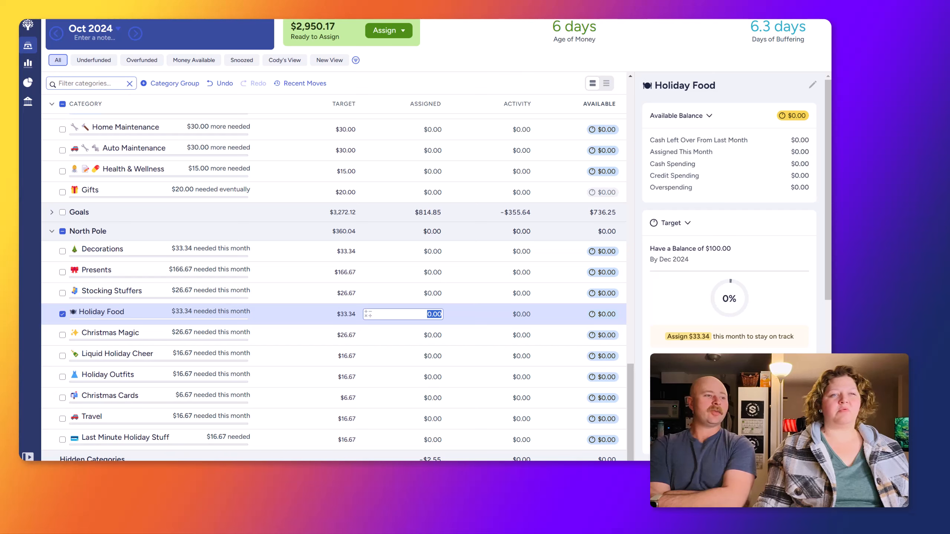
{"action": "left_click", "coordinate": [729, 438]}
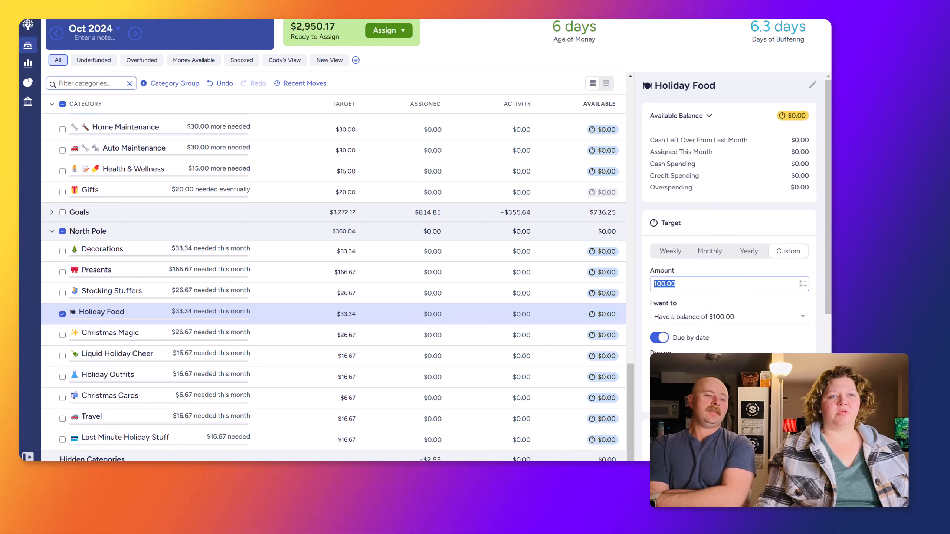
{"action": "left_click", "coordinate": [742, 397]}
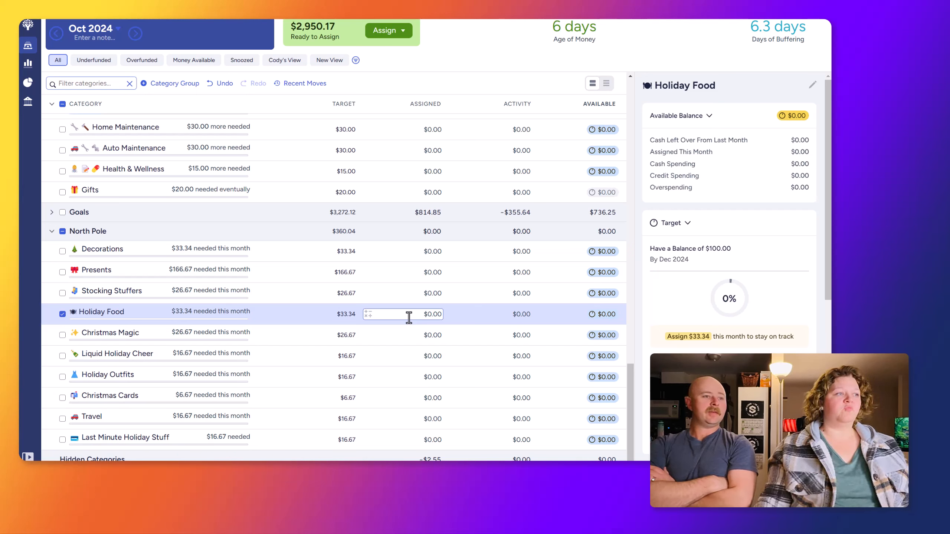
{"action": "left_click", "coordinate": [419, 335]}
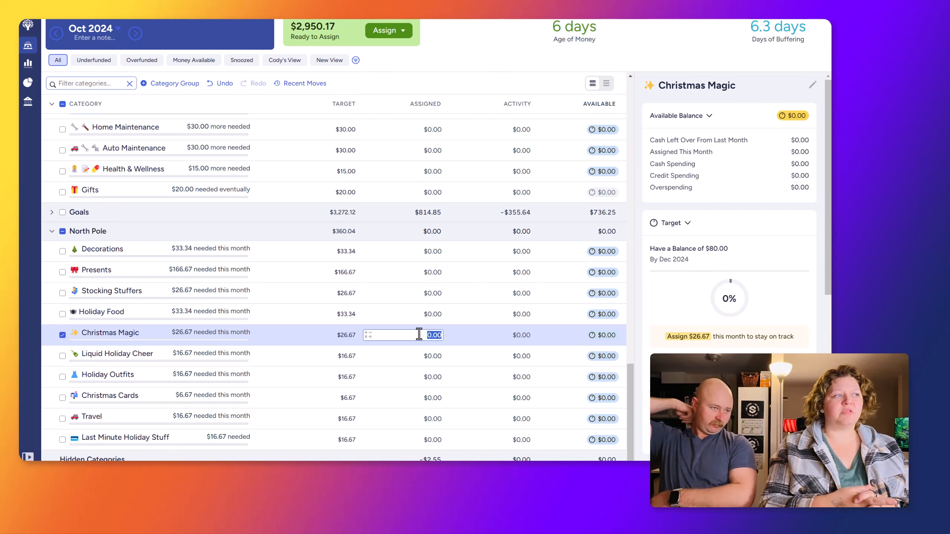
{"action": "key", "text": "Return"}
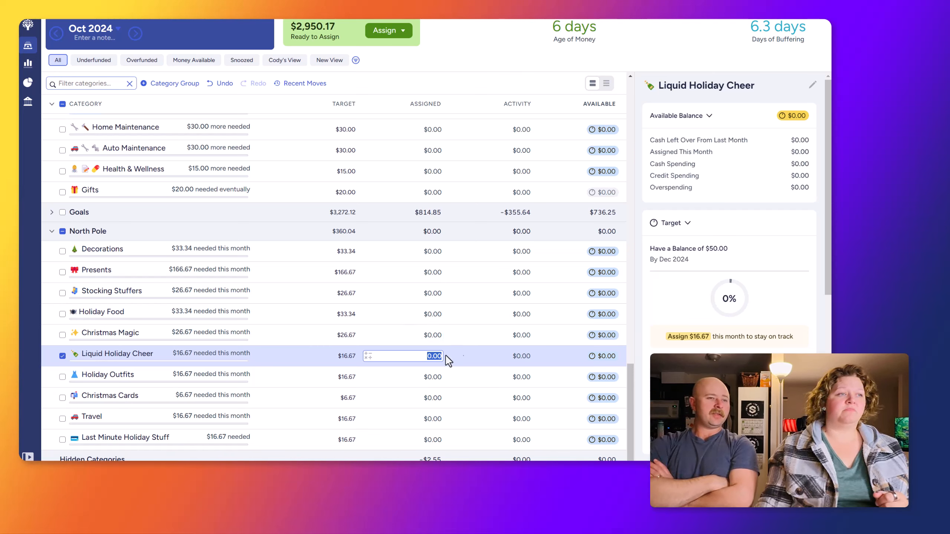
Review the Holiday Outfits target and delete the Christmas Cards category from the North Pole group
{"action": "key", "text": "Tab"}
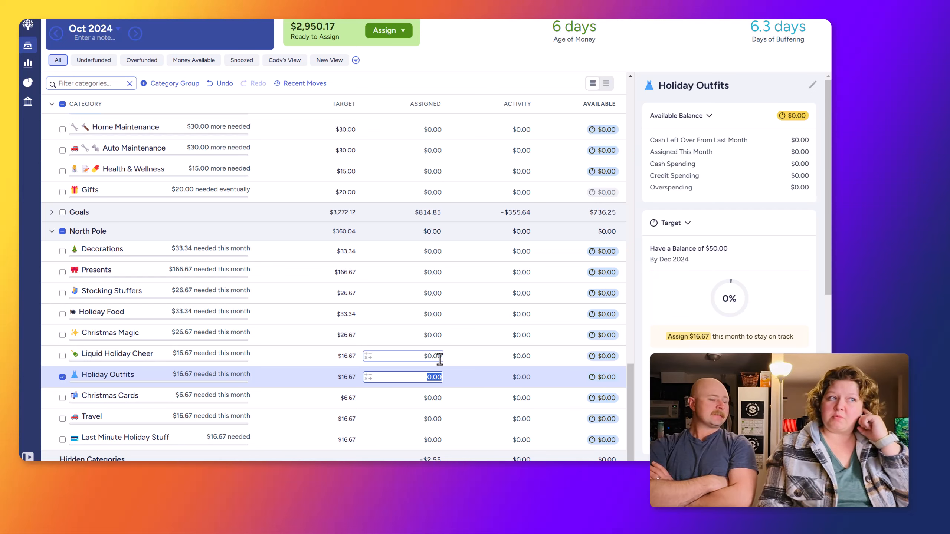
{"action": "key", "text": "Tab"}
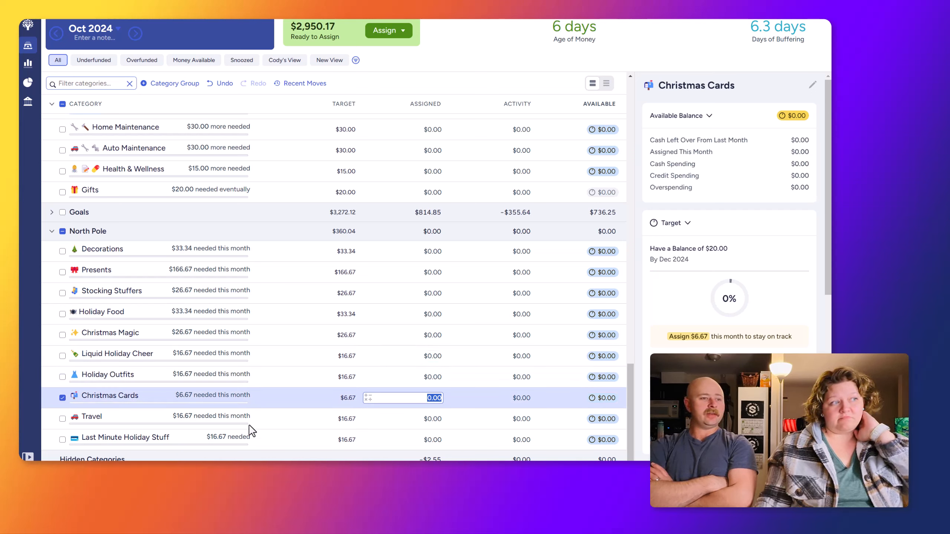
{"action": "left_click", "coordinate": [121, 397]}
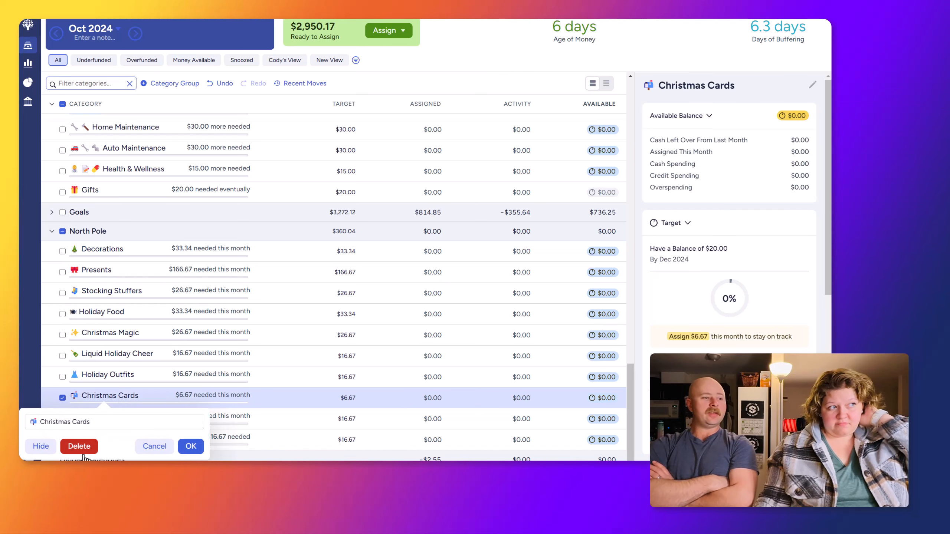
{"action": "left_click", "coordinate": [80, 446]}
Set the Travel target in the North Pole group to a balance of $65
{"action": "left_click", "coordinate": [426, 419]}
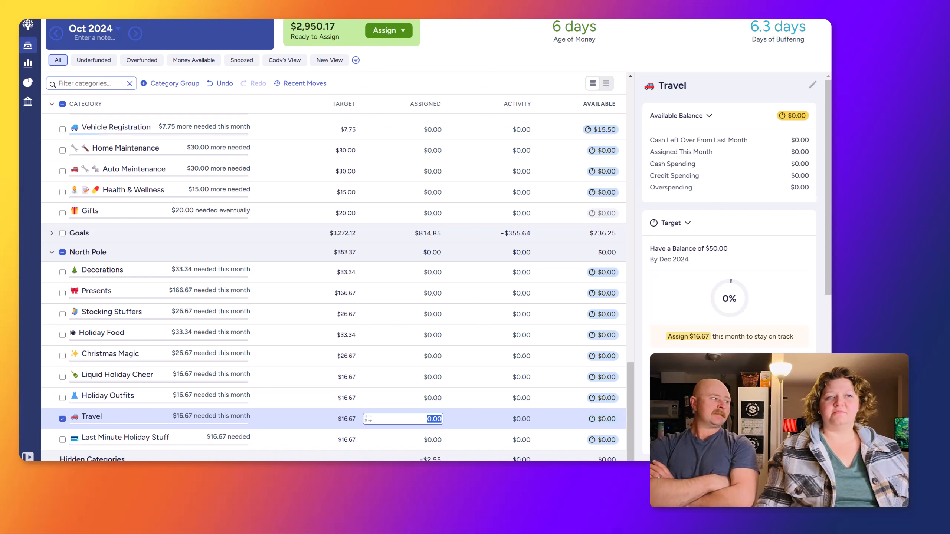
{"action": "left_click", "coordinate": [730, 436]}
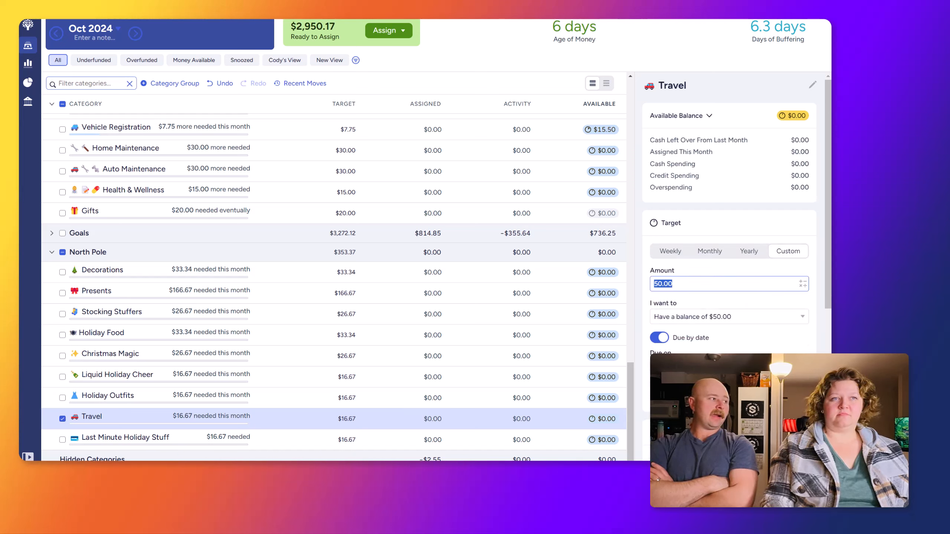
{"action": "type", "text": "65"}
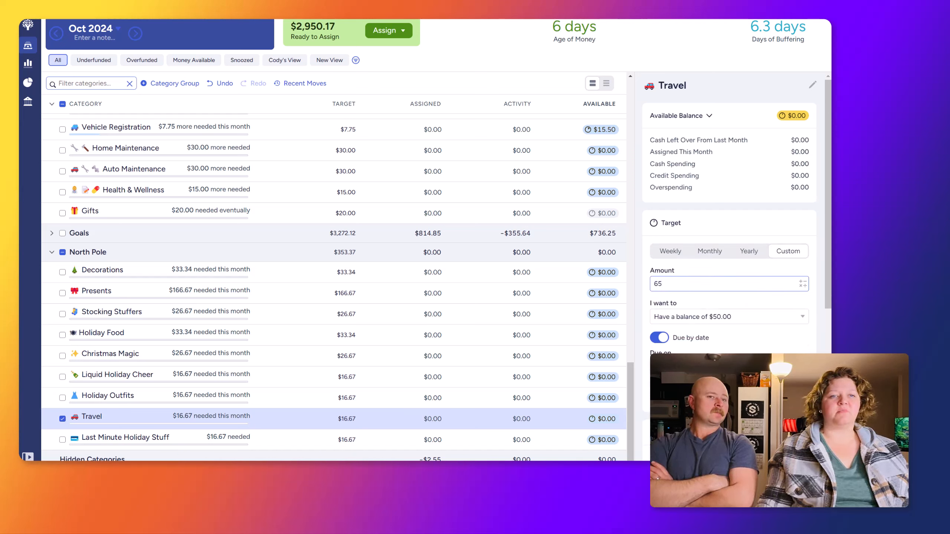
{"action": "key", "text": "Return"}
Review the Last Minute Holiday Stuff target, and collapse the North Pole and Non-Monthly groups
{"action": "left_click", "coordinate": [432, 439]}
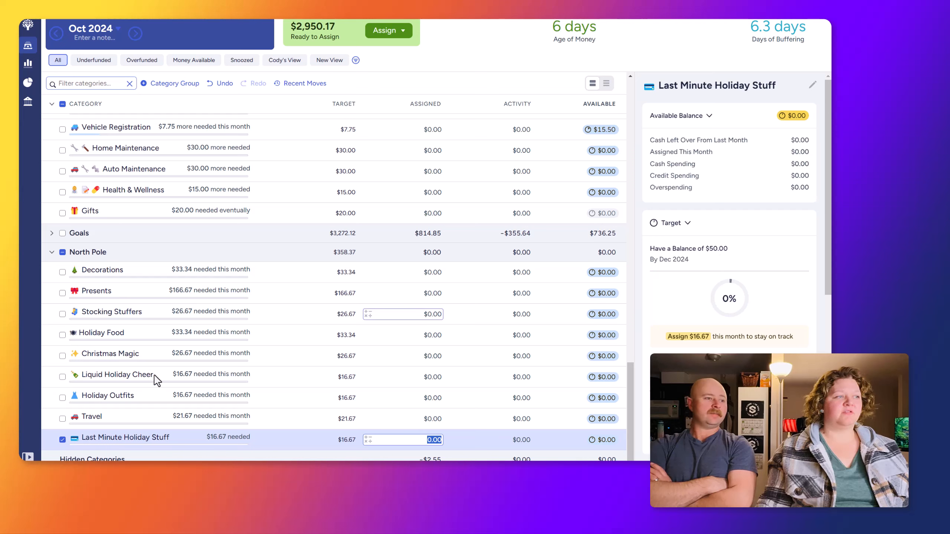
{"action": "left_click", "coordinate": [62, 439]}
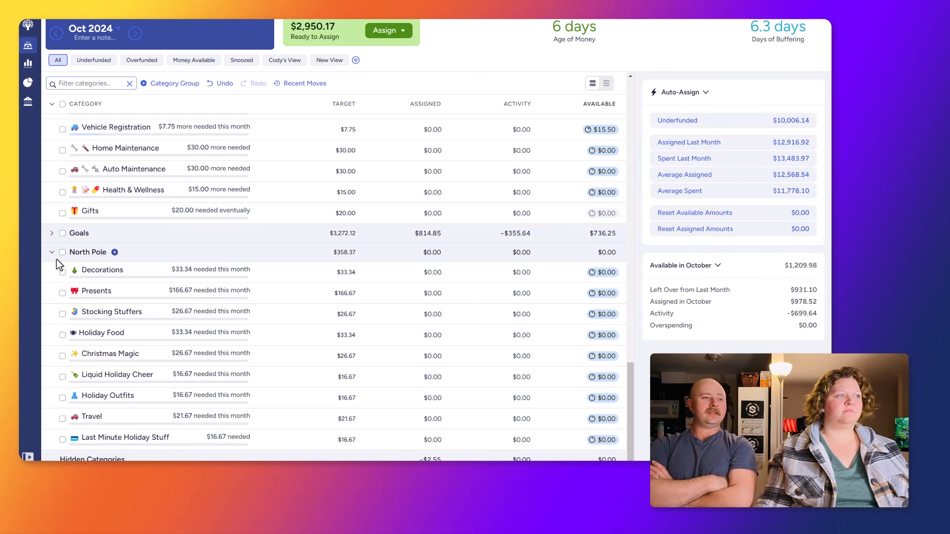
{"action": "left_click", "coordinate": [52, 254]}
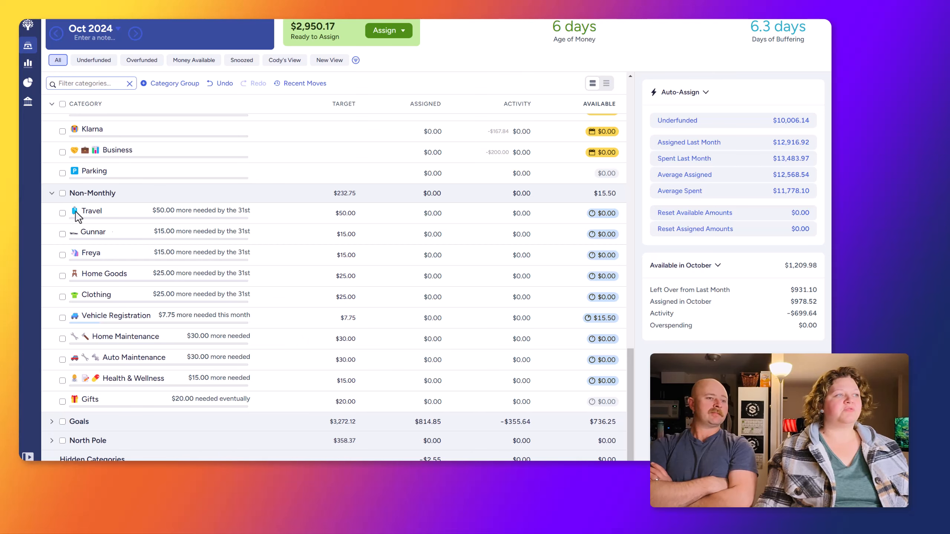
{"action": "left_click", "coordinate": [51, 193]}
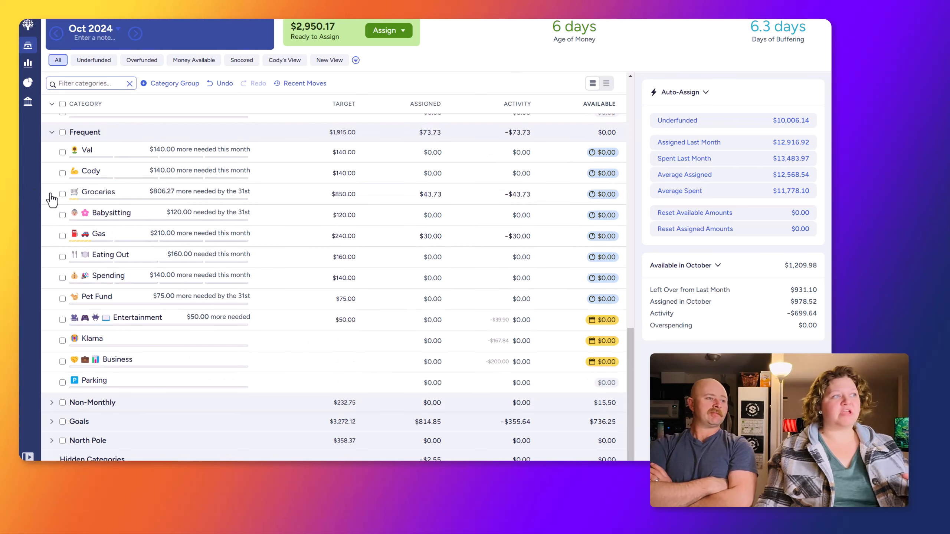
Delete the upcoming $200 transfer assigned to the Business category from the Business Account and return to the budget
{"action": "left_click", "coordinate": [427, 361]}
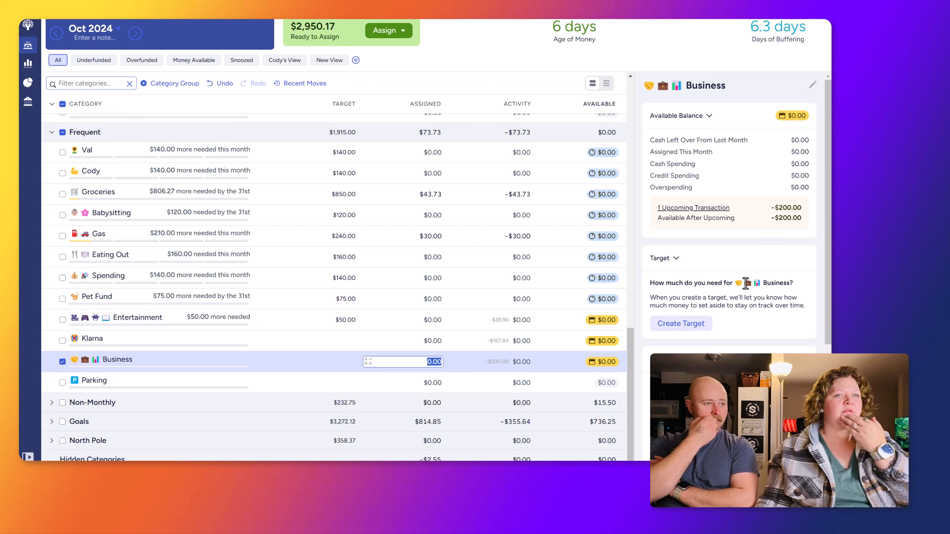
{"action": "left_click", "coordinate": [711, 208]}
{"action": "left_click", "coordinate": [619, 245]}
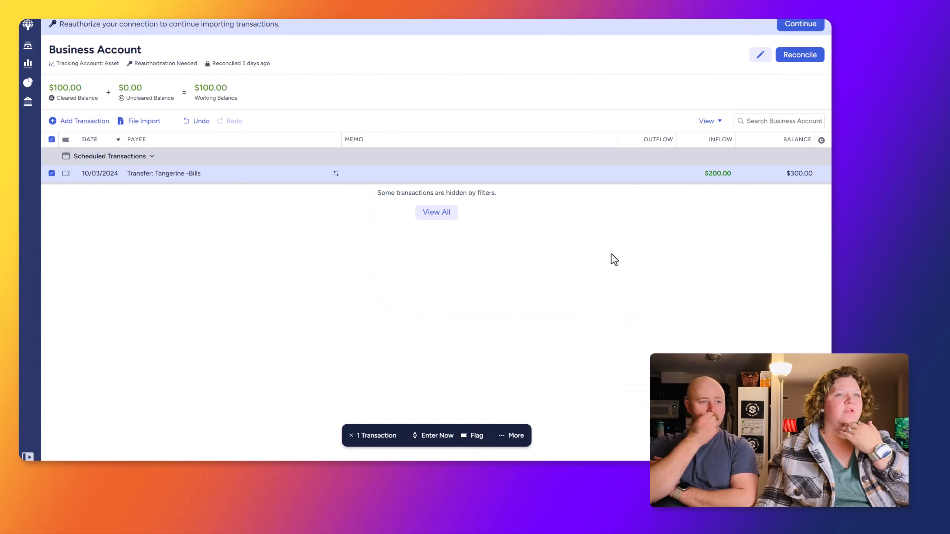
{"action": "right_click", "coordinate": [715, 174]}
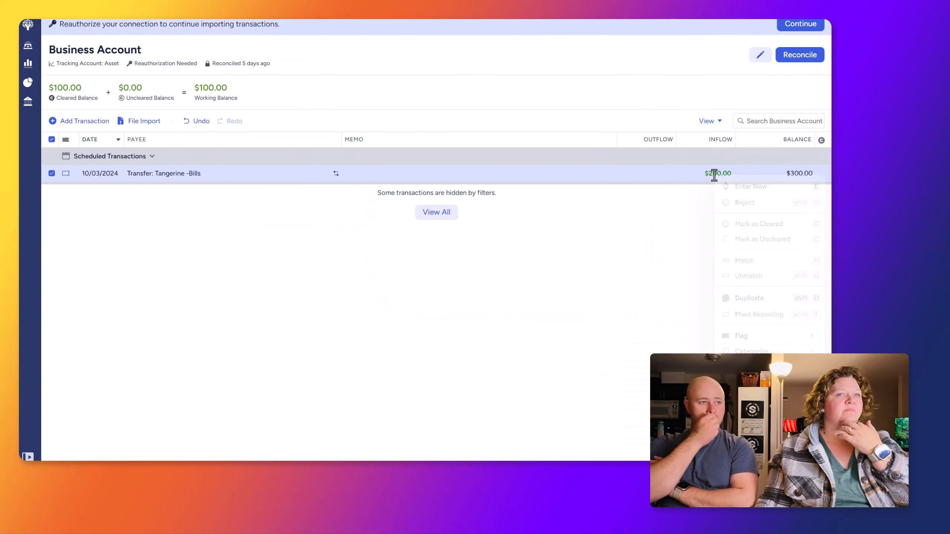
{"action": "left_click", "coordinate": [749, 404]}
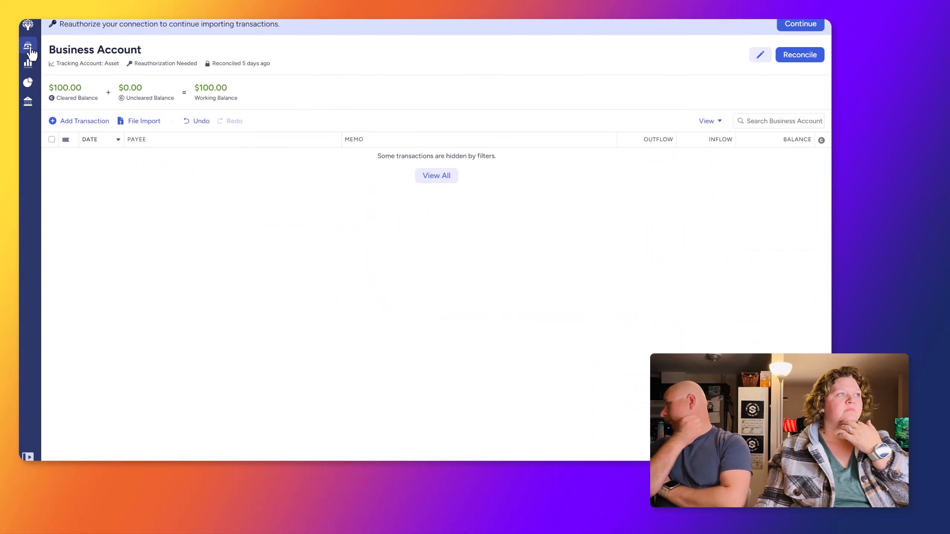
{"action": "left_click", "coordinate": [29, 68]}
{"action": "left_click", "coordinate": [28, 49]}
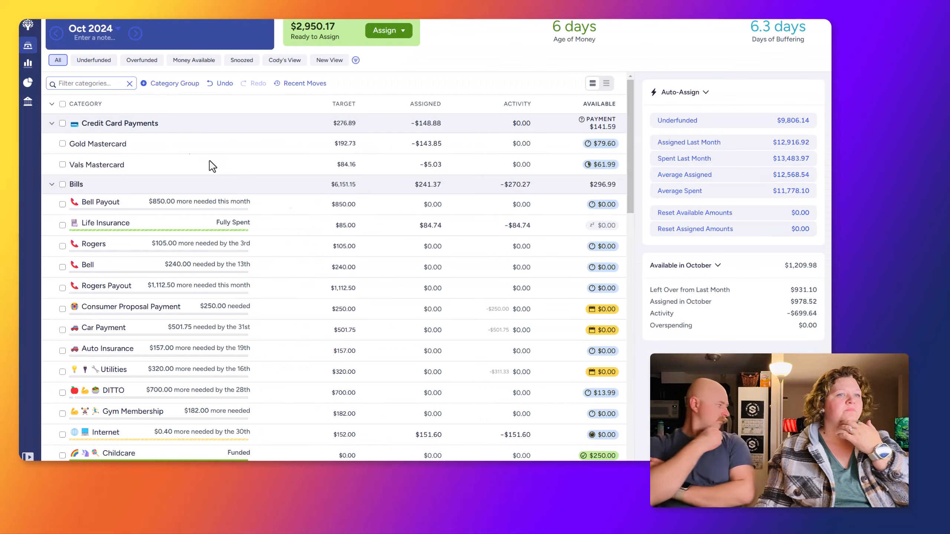
Review the upcoming transactions of the Klarna and Entertainment categories in the Frequent group
{"action": "scroll", "coordinate": [484, 323], "scroll_direction": "down", "scroll_amount": 15}
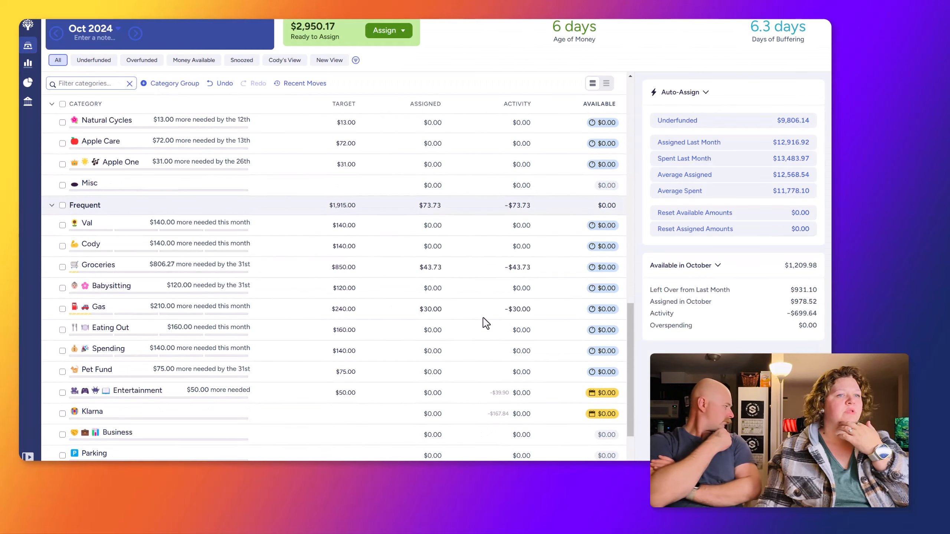
{"action": "left_click", "coordinate": [430, 414]}
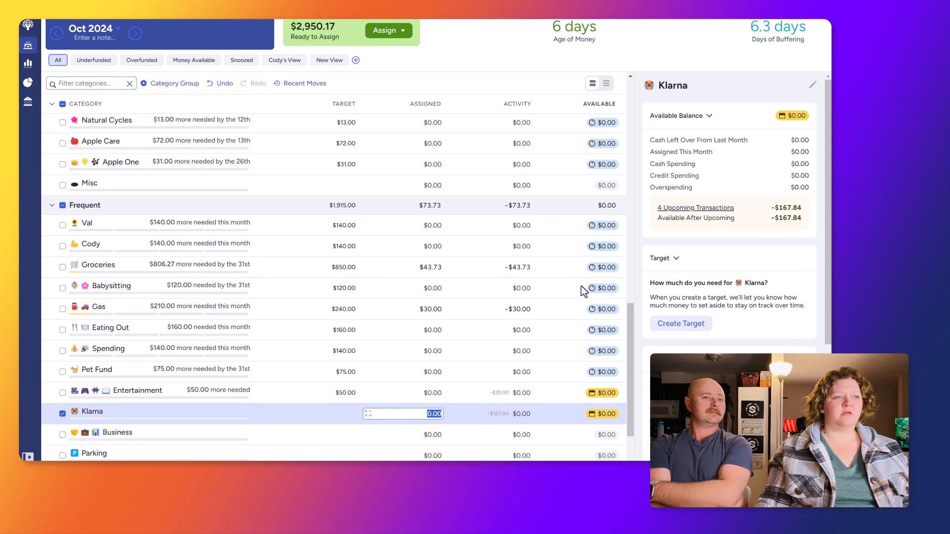
{"action": "left_click", "coordinate": [482, 407]}
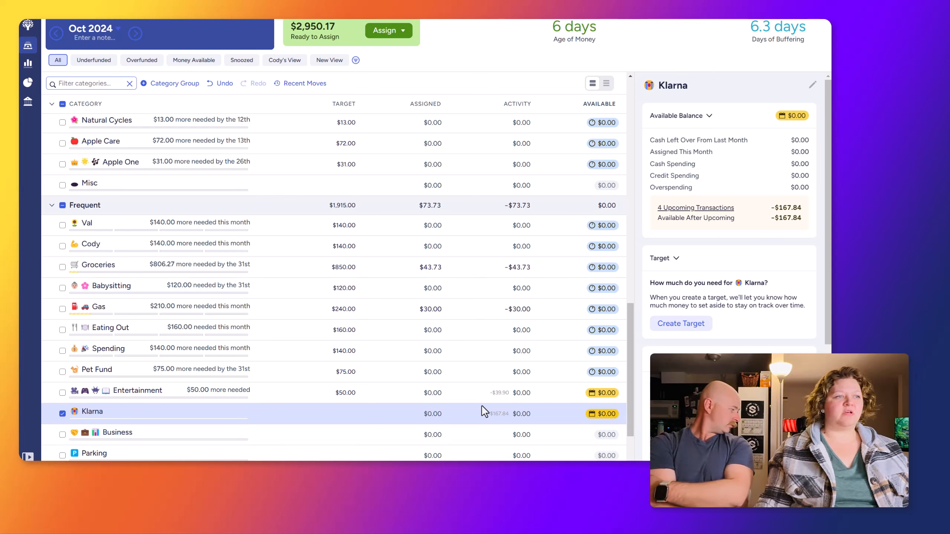
{"action": "left_click", "coordinate": [426, 393]}
{"action": "left_click", "coordinate": [711, 209]}
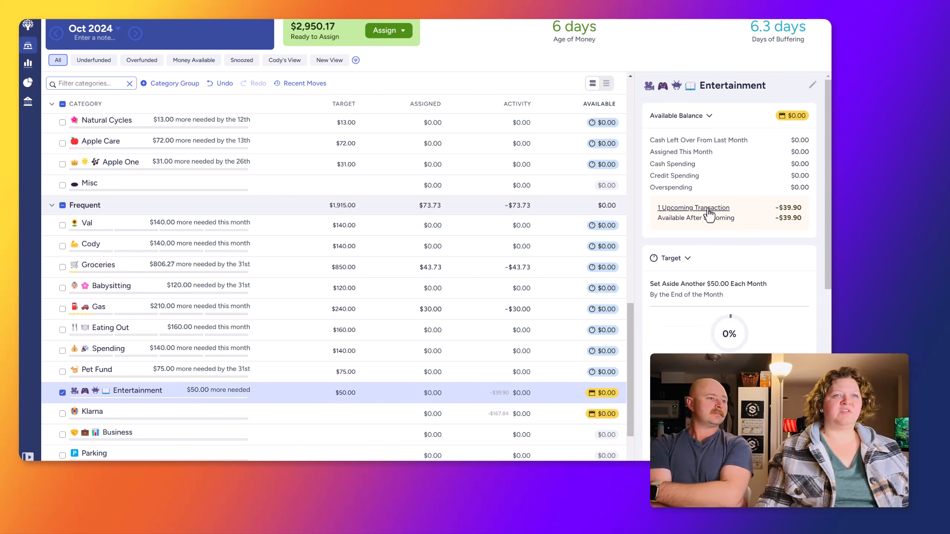
{"action": "left_click", "coordinate": [618, 262]}
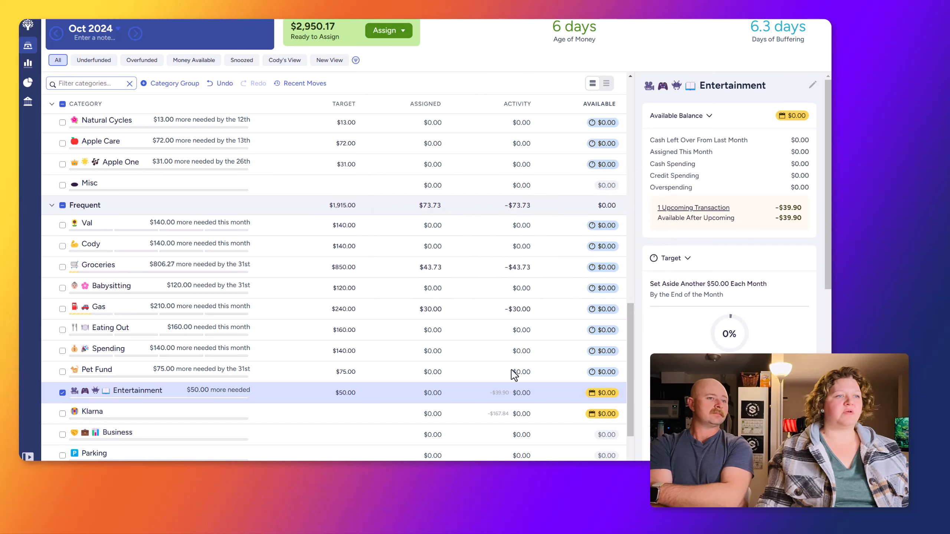
{"action": "left_click", "coordinate": [445, 411]}
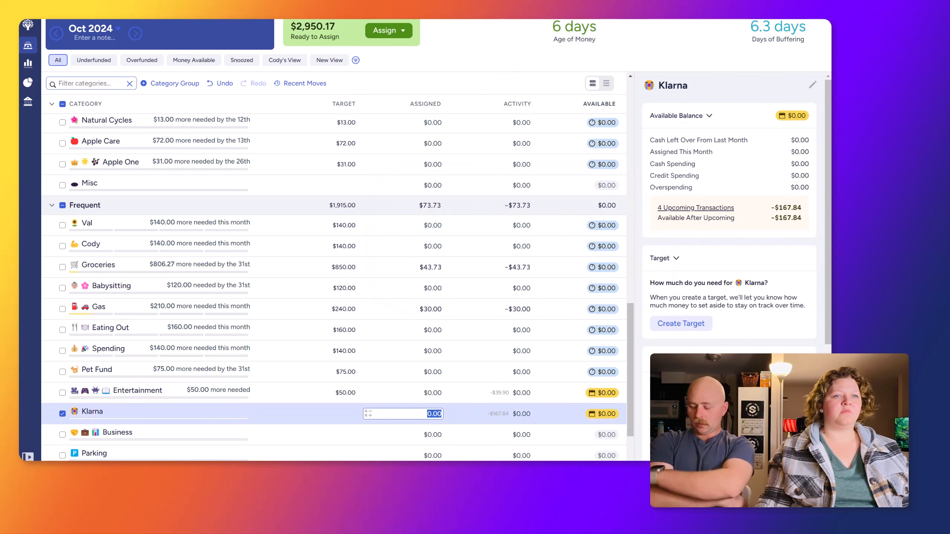
{"action": "left_click", "coordinate": [514, 405]}
Assign $90 to the Klarna category in the Frequent group
{"action": "left_click", "coordinate": [421, 413]}
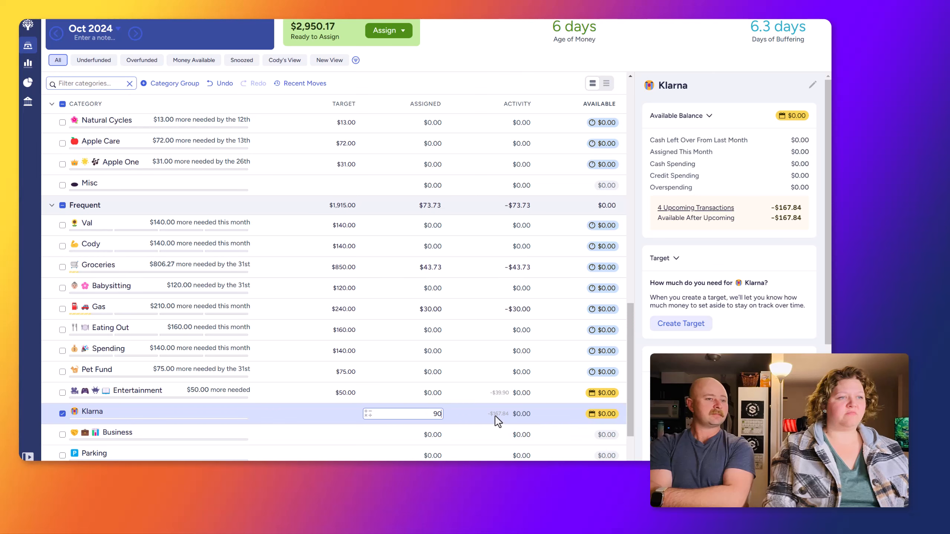
{"action": "type", "text": "90"}
{"action": "key", "text": "Return"}
{"action": "left_click", "coordinate": [437, 393]}
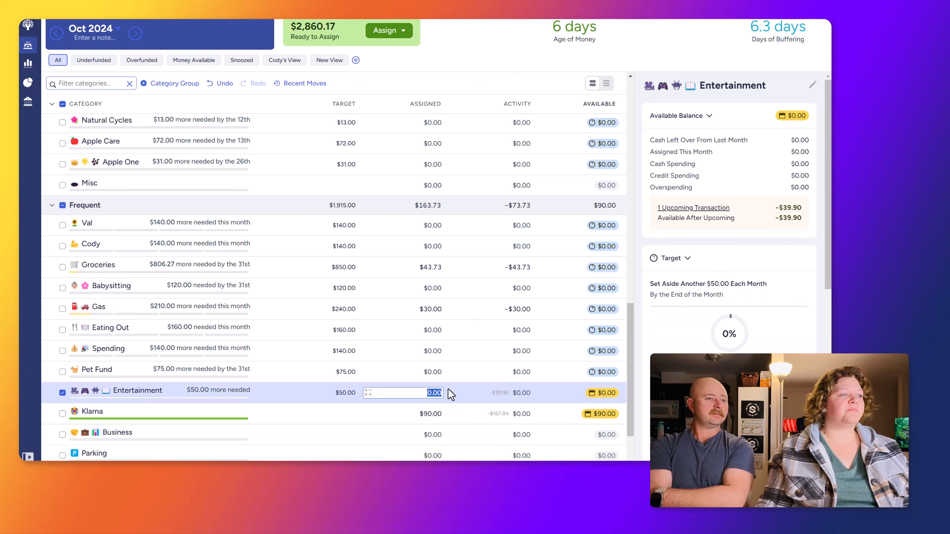
Auto-assign the underfunded amounts to Pet Fund, Rogers, Bell, Consumer Proposal Payment, Car Payment and Utilities together, then clear the Bills selection
{"action": "left_click", "coordinate": [445, 372]}
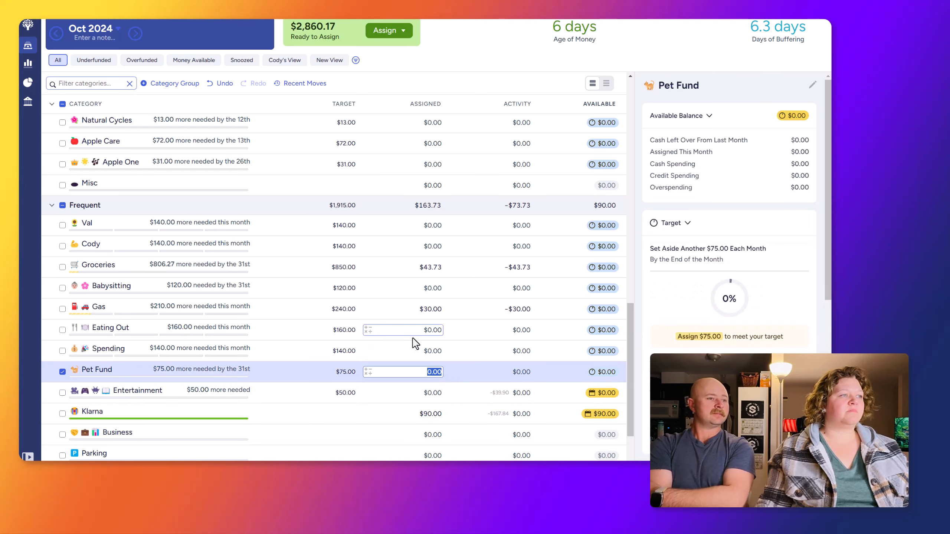
{"action": "scroll", "coordinate": [262, 318], "scroll_direction": "up", "scroll_amount": 10}
{"action": "scroll", "coordinate": [262, 318], "scroll_direction": "up", "scroll_amount": 5}
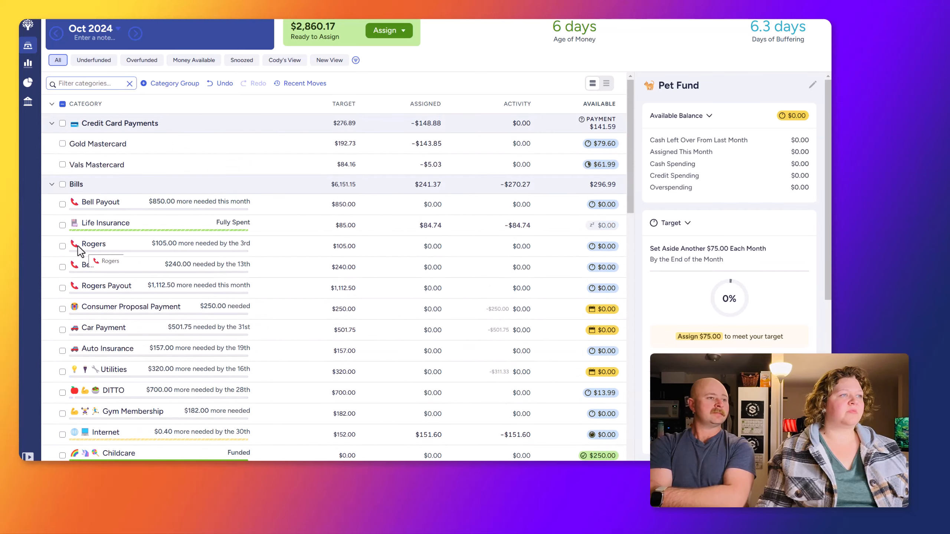
{"action": "left_click", "coordinate": [63, 246]}
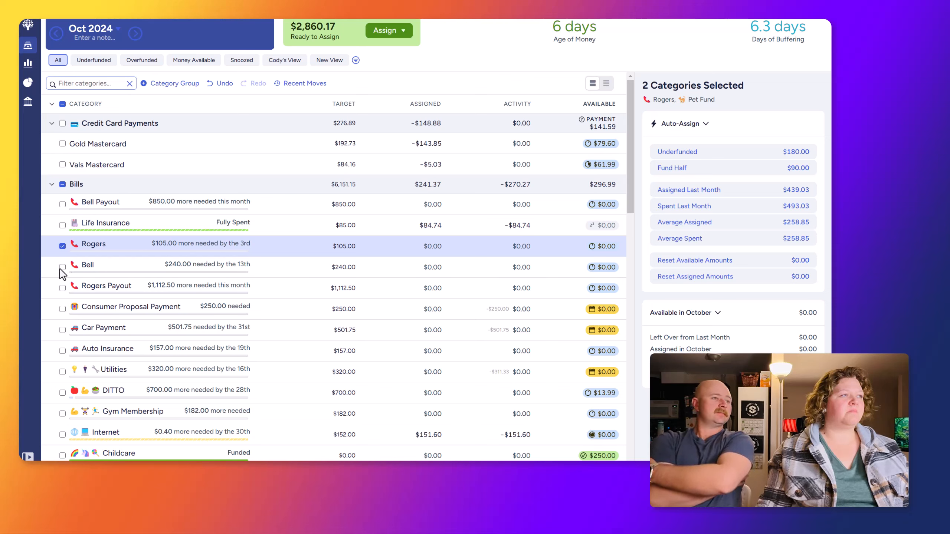
{"action": "left_click", "coordinate": [62, 267]}
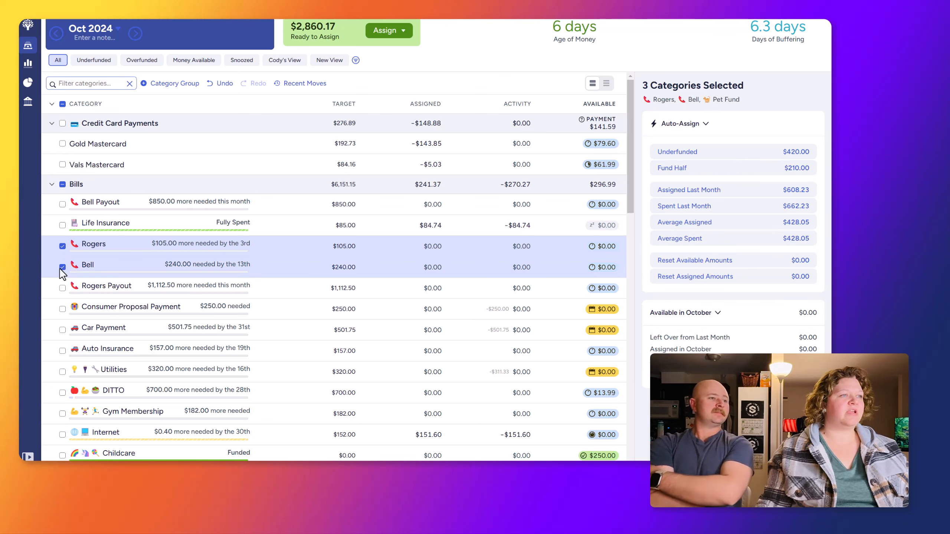
{"action": "left_click", "coordinate": [63, 309]}
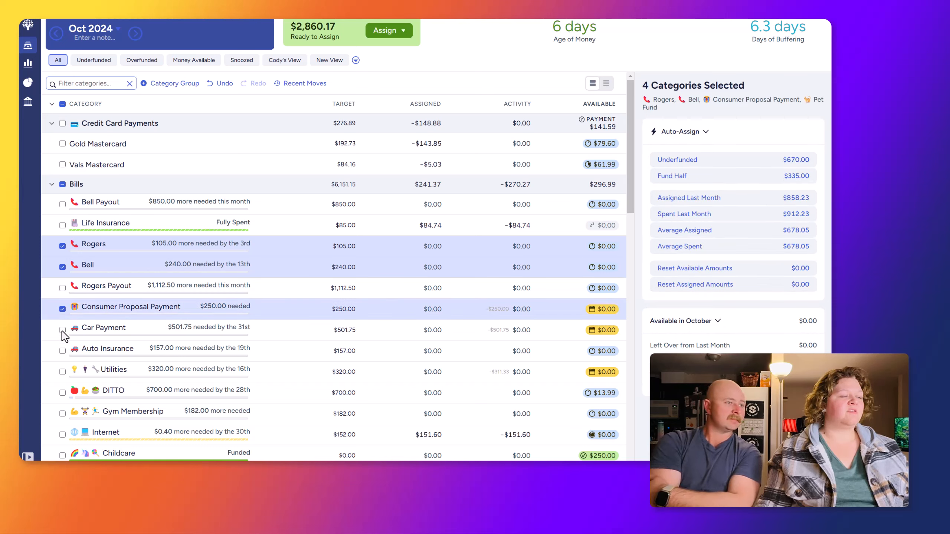
{"action": "left_click", "coordinate": [62, 329]}
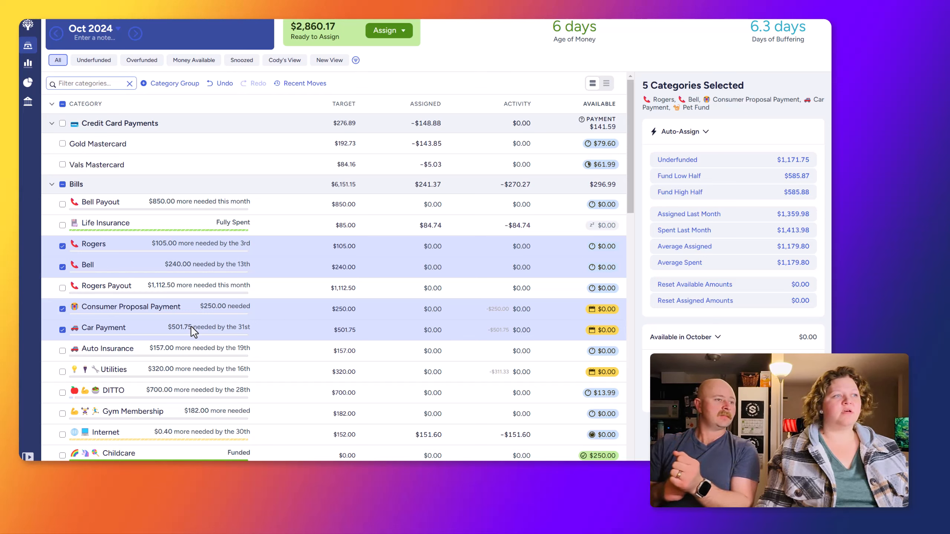
{"action": "left_click", "coordinate": [62, 371]}
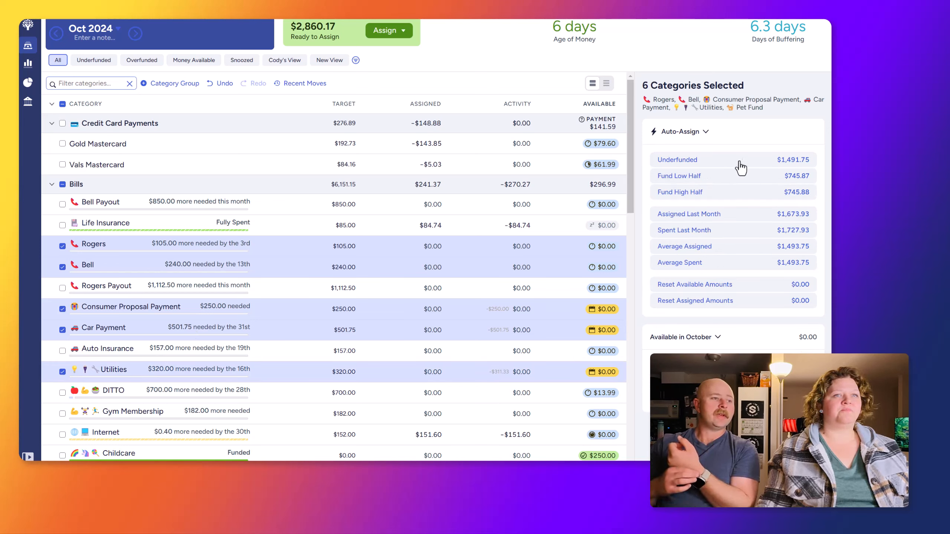
{"action": "left_click", "coordinate": [728, 160]}
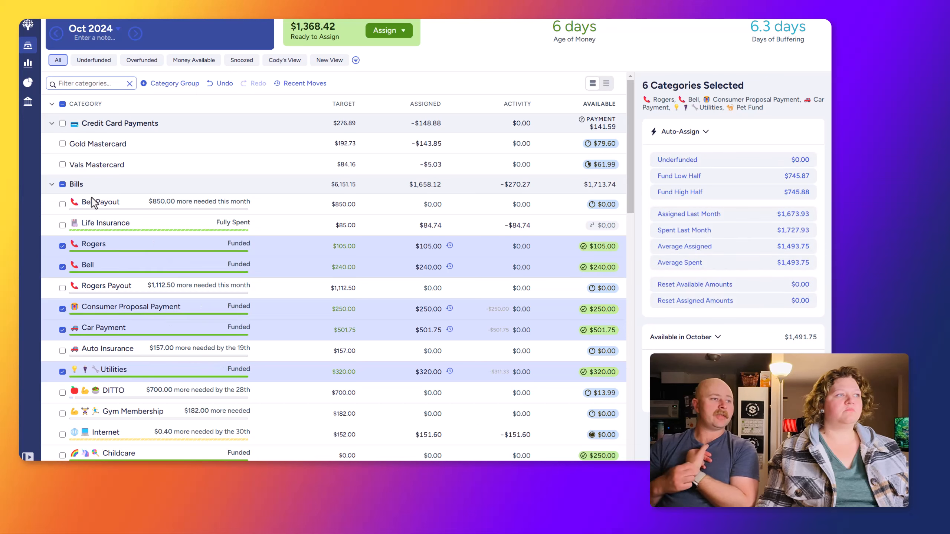
{"action": "left_click", "coordinate": [62, 184]}
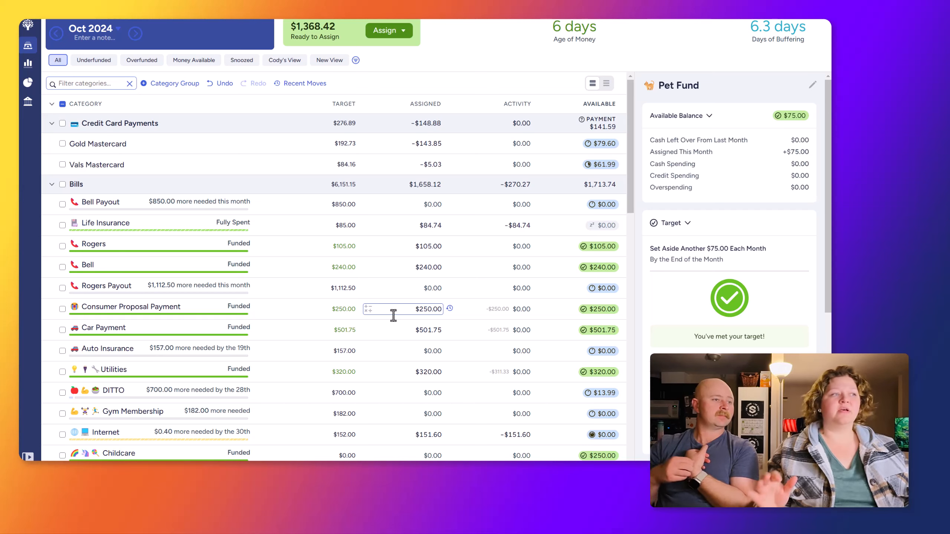
Assign $91 to the Gym Membership category in the Bills group, then clear its selection
{"action": "scroll", "coordinate": [393, 315], "scroll_direction": "down", "scroll_amount": 1}
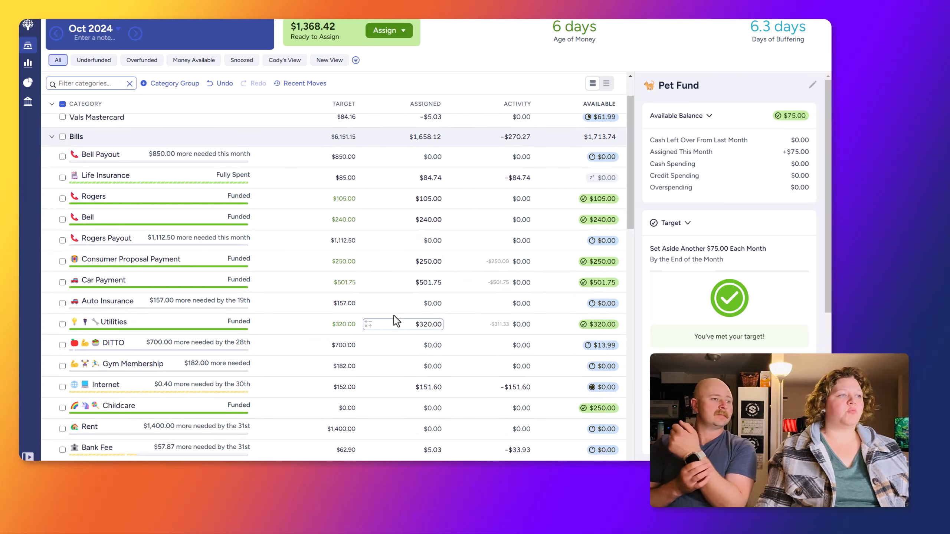
{"action": "scroll", "coordinate": [394, 317], "scroll_direction": "down", "scroll_amount": 1}
{"action": "left_click", "coordinate": [397, 318]}
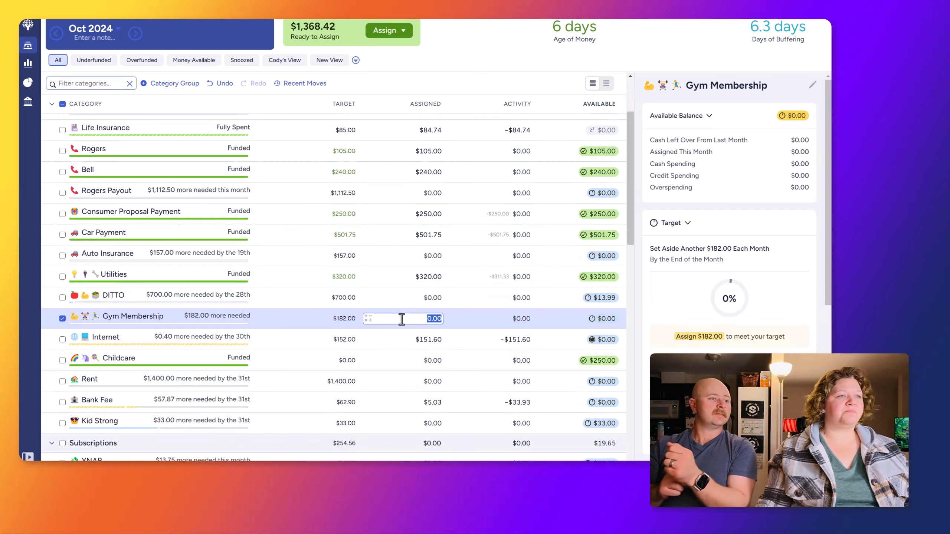
{"action": "scroll", "coordinate": [739, 325], "scroll_direction": "down", "scroll_amount": 2}
{"action": "scroll", "coordinate": [739, 325], "scroll_direction": "down", "scroll_amount": 2}
{"action": "type", "text": "91"}
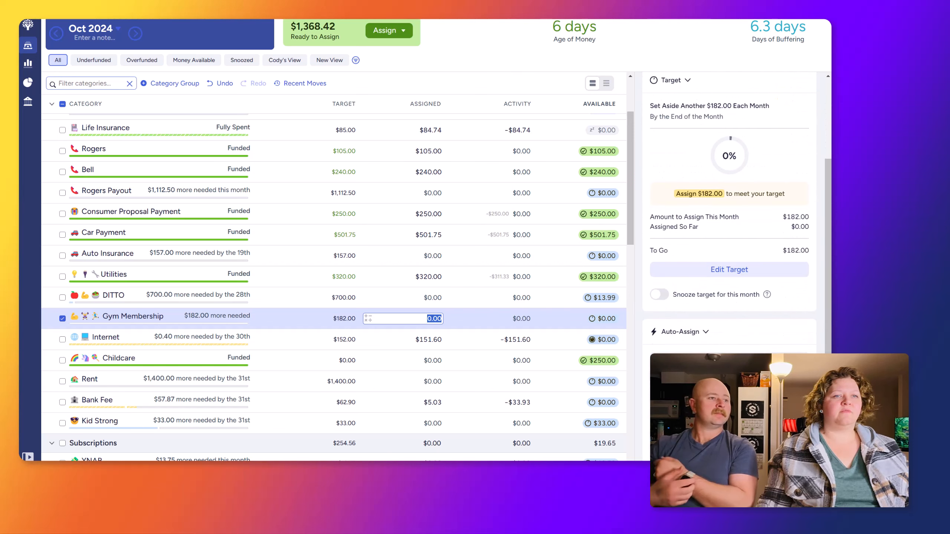
{"action": "key", "text": "Return"}
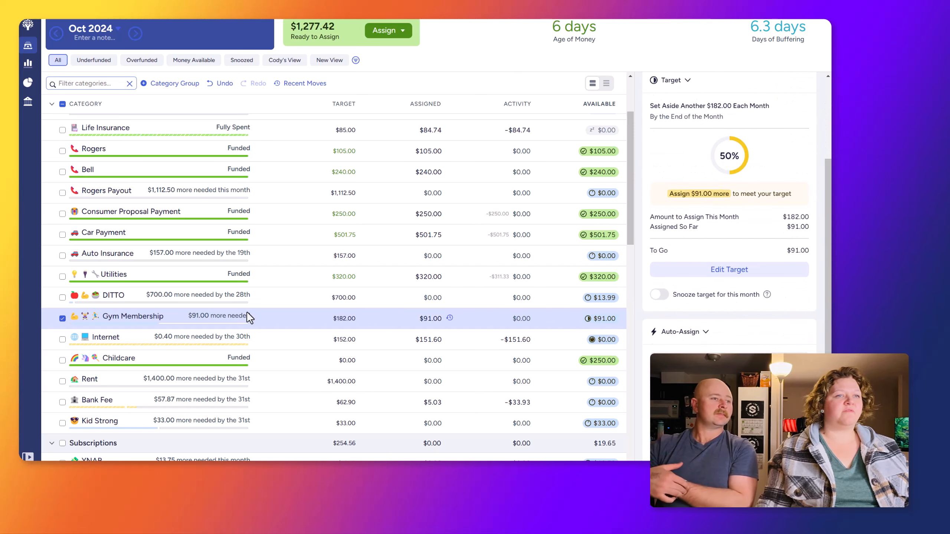
{"action": "left_click", "coordinate": [63, 318]}
Snooze the Internet category's target for this month and deselect the category
{"action": "scroll", "coordinate": [125, 348], "scroll_direction": "down", "scroll_amount": 1}
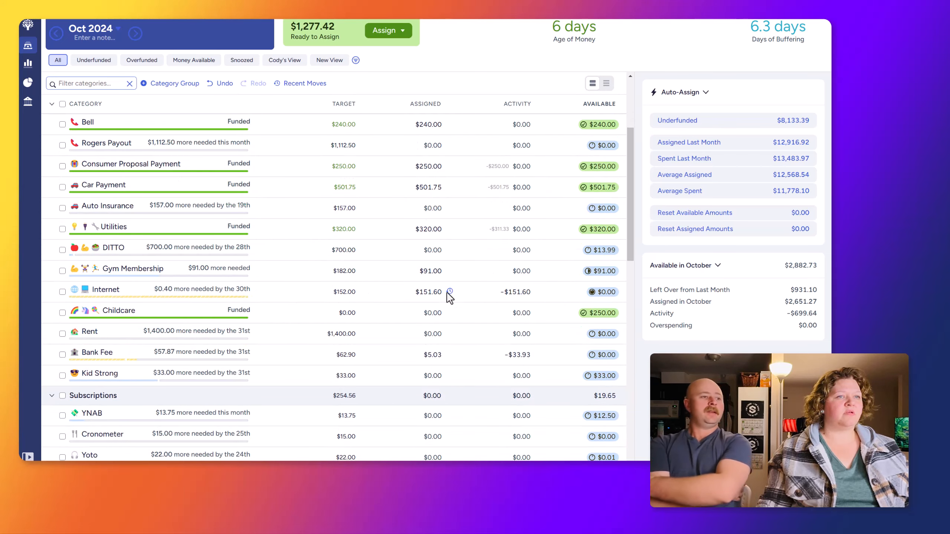
{"action": "left_click", "coordinate": [430, 292]}
{"action": "left_click", "coordinate": [689, 437]}
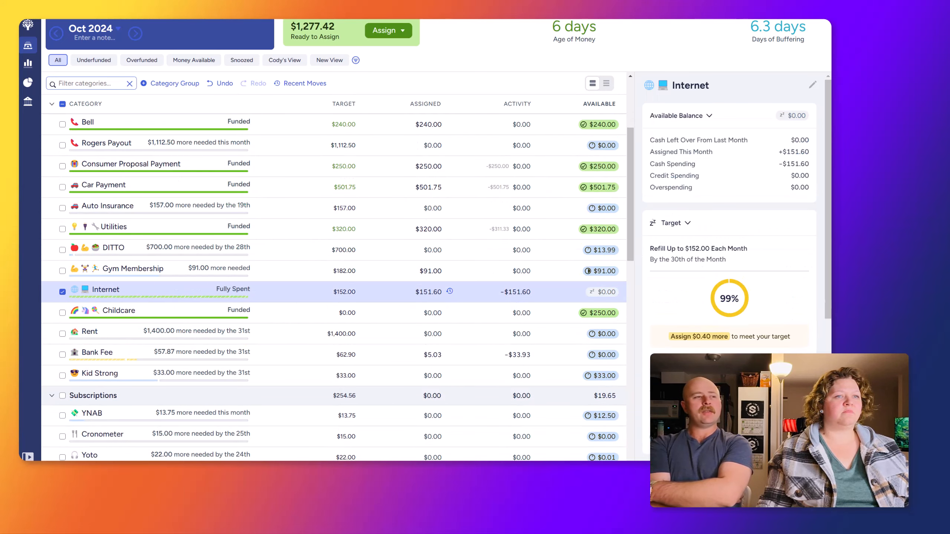
{"action": "left_click", "coordinate": [63, 293]}
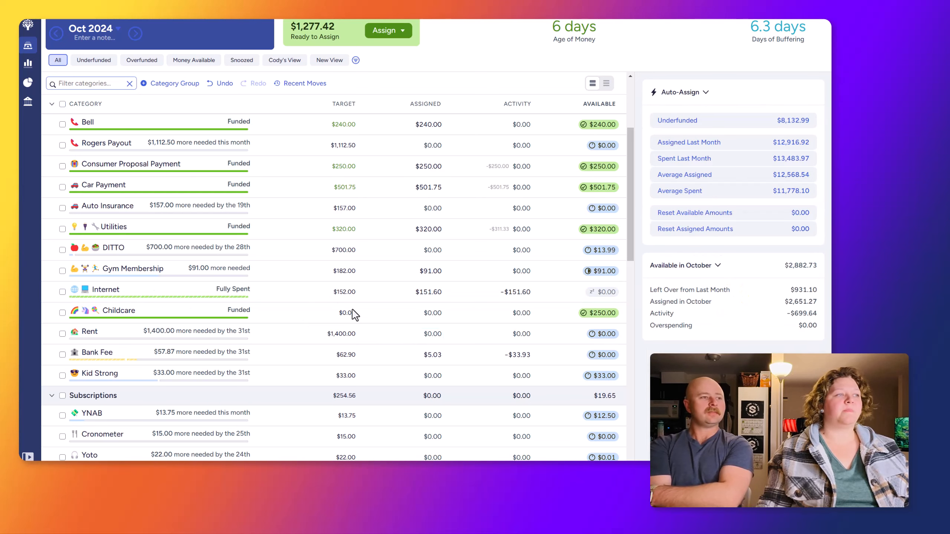
Assign $33 to the Kid Strong category in the Bills group
{"action": "scroll", "coordinate": [354, 332], "scroll_direction": "down", "scroll_amount": 1}
{"action": "scroll", "coordinate": [353, 331], "scroll_direction": "down", "scroll_amount": 3}
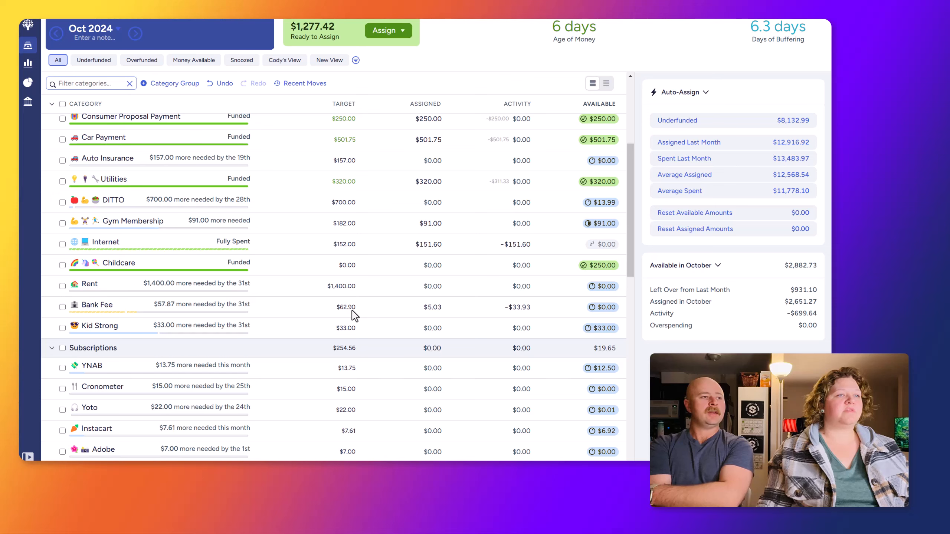
{"action": "left_click", "coordinate": [421, 325]}
{"action": "type", "text": "33"}
{"action": "key", "text": "Return"}
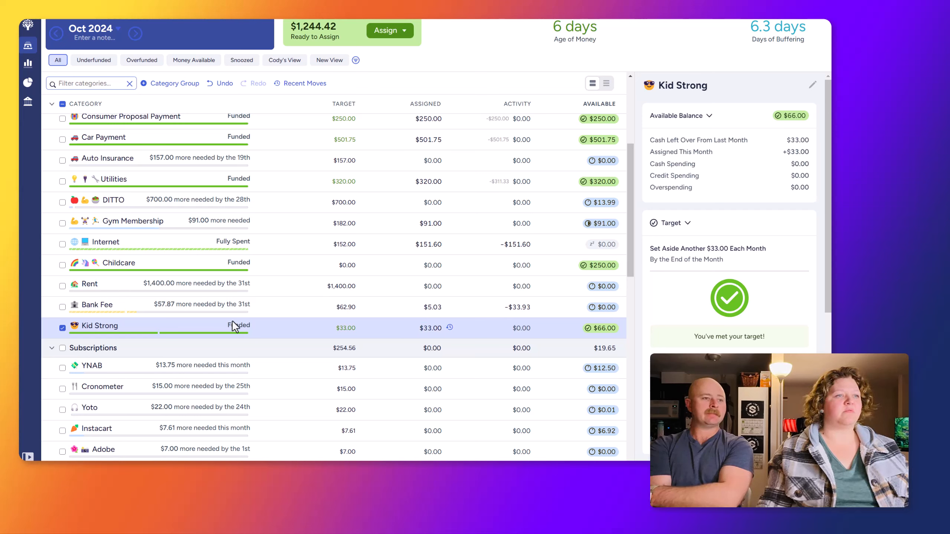
Remove the amount assigned to Kid Strong and deselect the category
{"action": "left_click", "coordinate": [418, 329]}
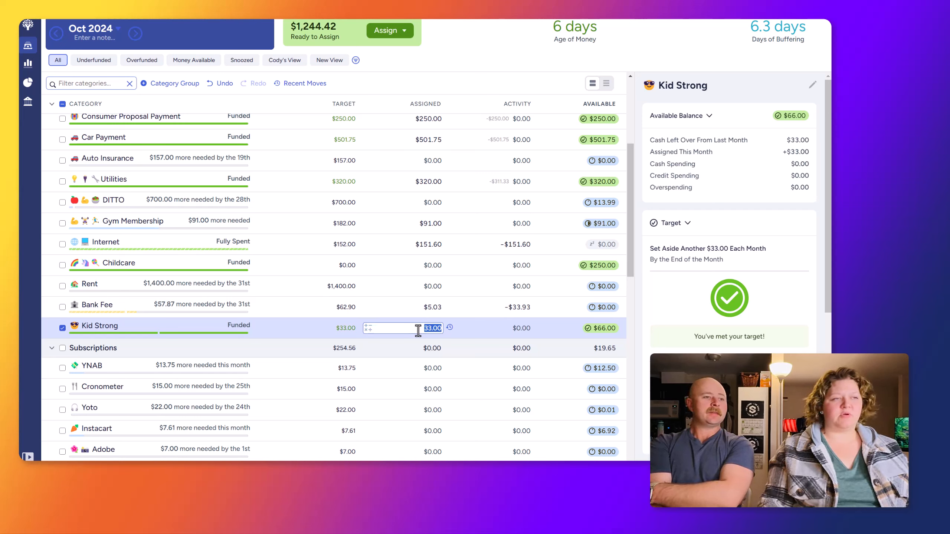
{"action": "key", "text": "BackSpace"}
{"action": "key", "text": "Return"}
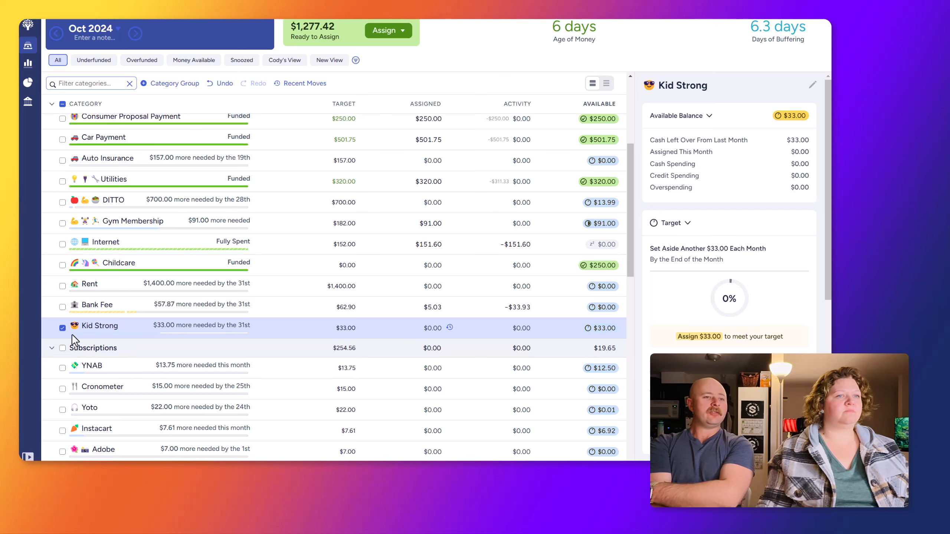
{"action": "left_click", "coordinate": [62, 328]}
Auto-assign the underfunded amounts to all Subscriptions categories except YNAB, Cronometer and Instacart, then clear the selection
{"action": "scroll", "coordinate": [268, 303], "scroll_direction": "down", "scroll_amount": 3}
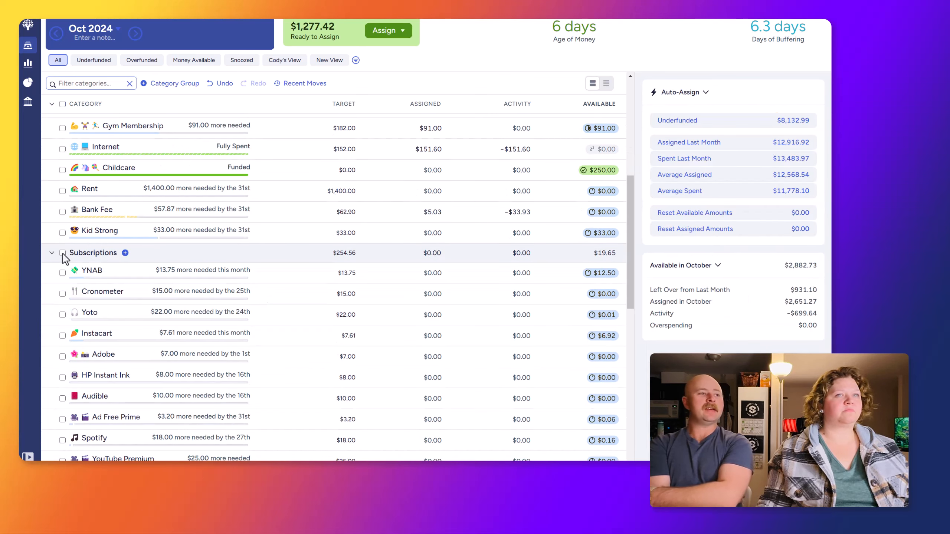
{"action": "left_click", "coordinate": [62, 253]}
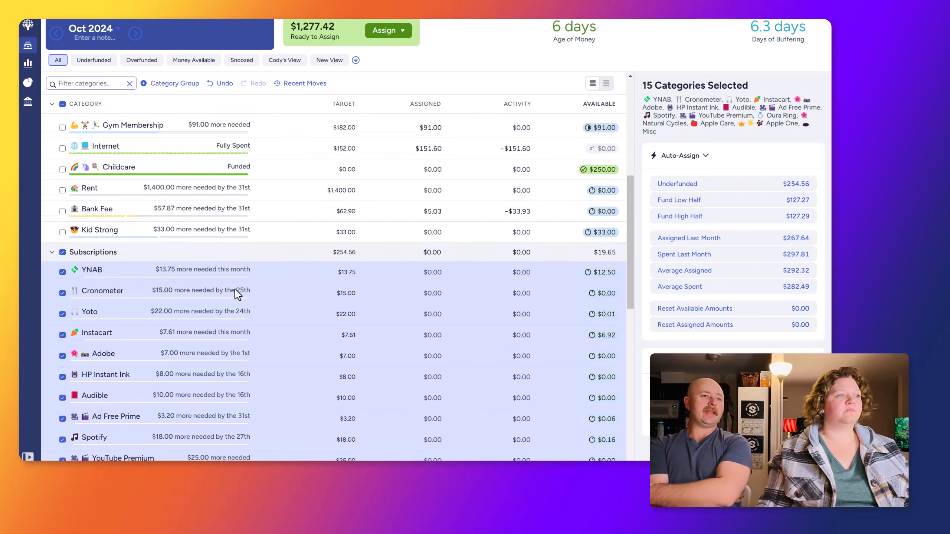
{"action": "scroll", "coordinate": [237, 294], "scroll_direction": "down", "scroll_amount": 3}
{"action": "scroll", "coordinate": [236, 294], "scroll_direction": "down", "scroll_amount": 2}
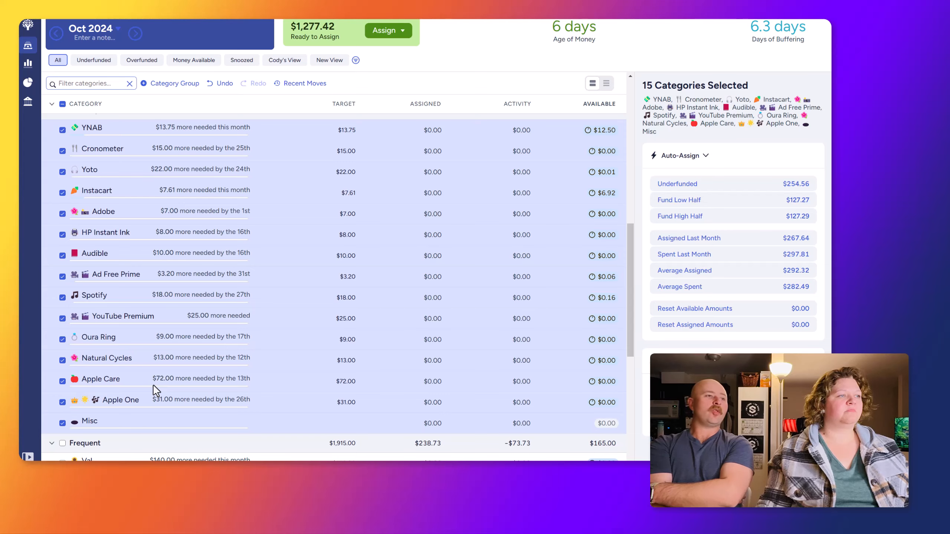
{"action": "scroll", "coordinate": [154, 386], "scroll_direction": "up", "scroll_amount": 3}
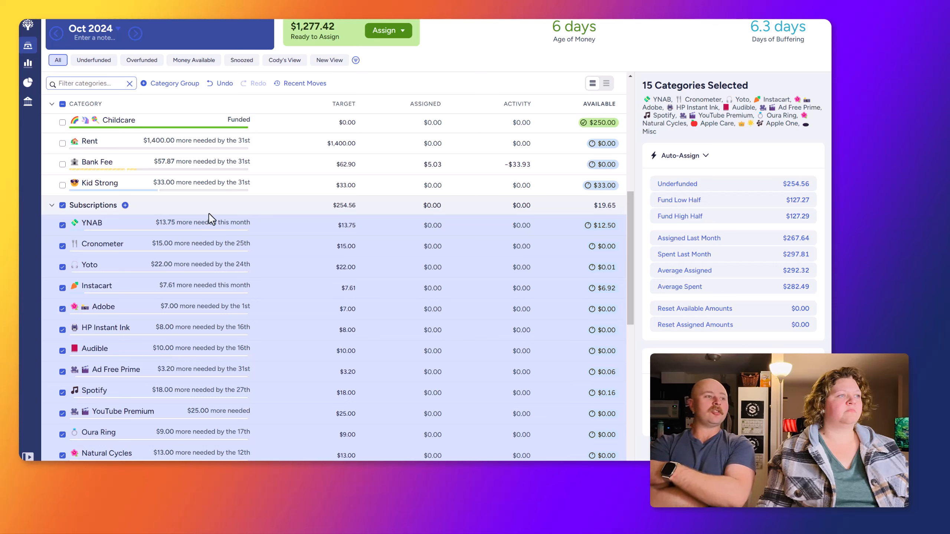
{"action": "left_click", "coordinate": [62, 246]}
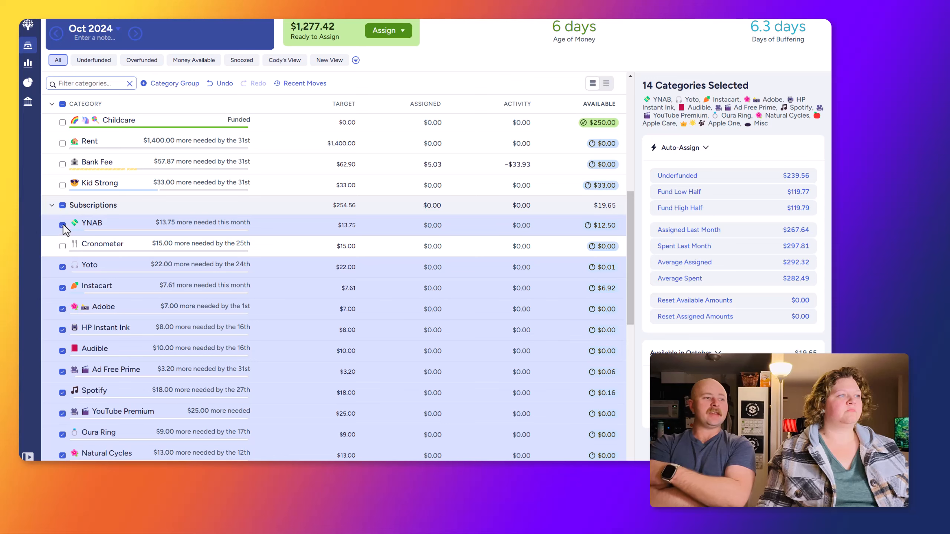
{"action": "left_click", "coordinate": [63, 225]}
{"action": "left_click", "coordinate": [62, 287]}
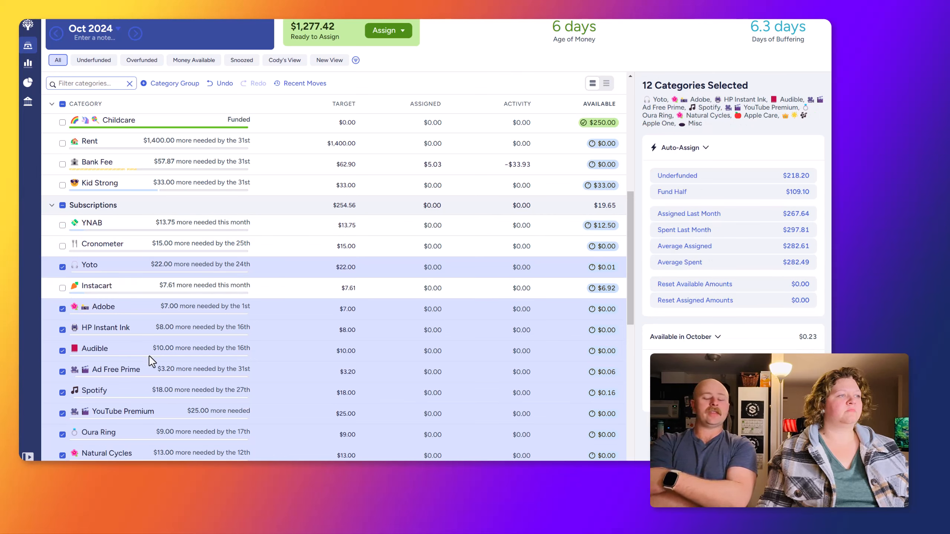
{"action": "left_click", "coordinate": [765, 176]}
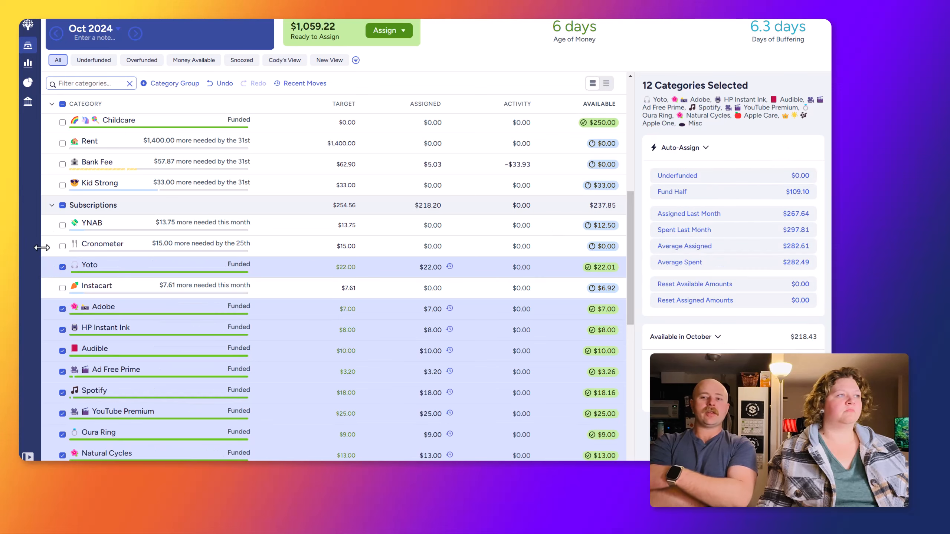
{"action": "left_click", "coordinate": [62, 206]}
Collapse the Subscriptions and Bills category groups
{"action": "left_click", "coordinate": [51, 205]}
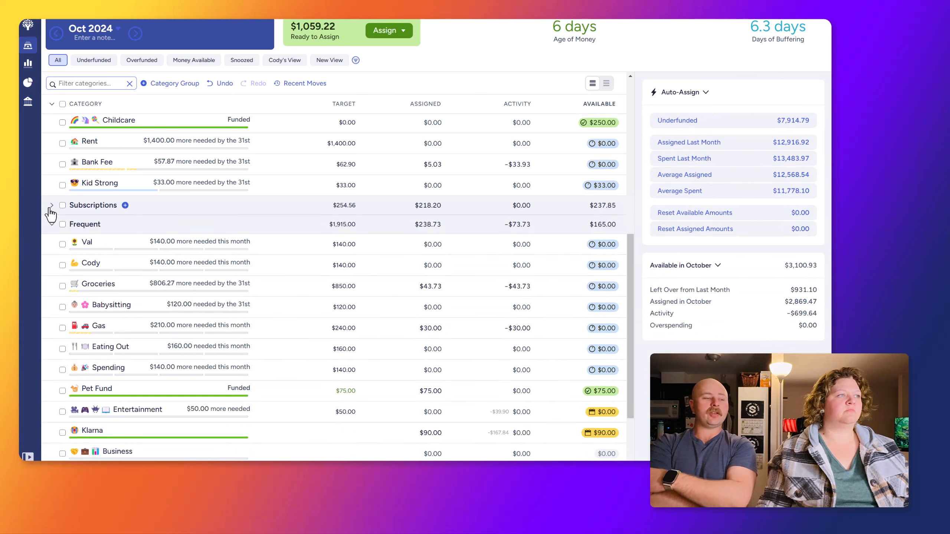
{"action": "scroll", "coordinate": [77, 224], "scroll_direction": "up", "scroll_amount": 3}
{"action": "scroll", "coordinate": [78, 224], "scroll_direction": "up", "scroll_amount": 4}
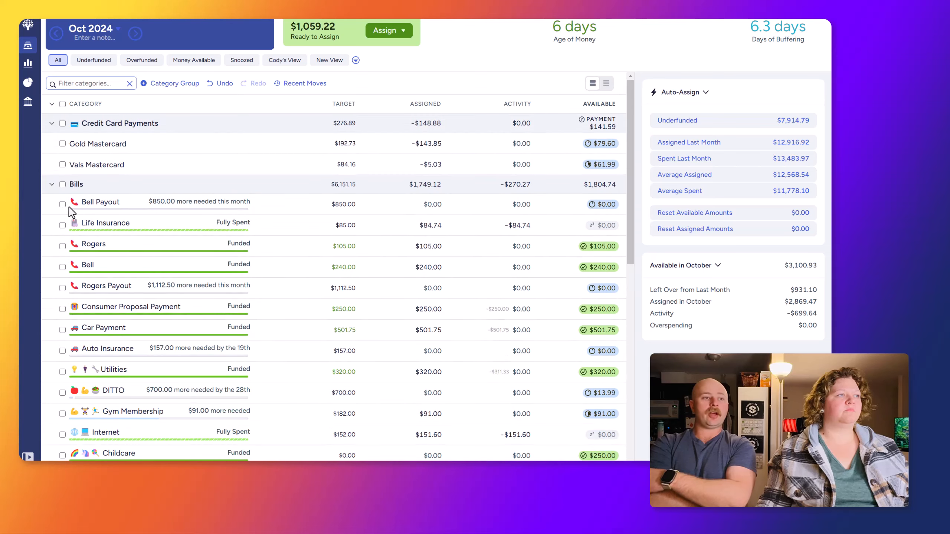
{"action": "left_click", "coordinate": [51, 184]}
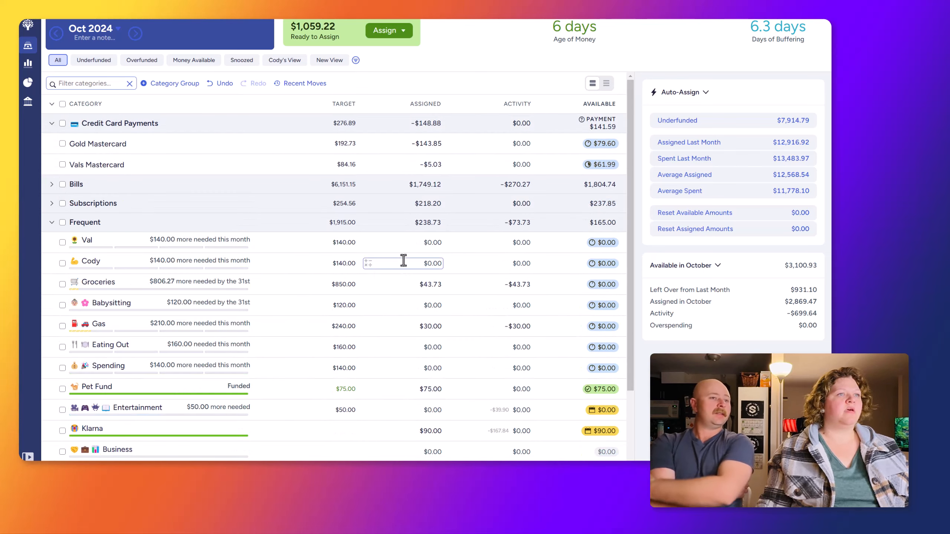
Add $440 to the amount already assigned to Groceries in the Frequent group
{"action": "left_click", "coordinate": [424, 244]}
{"action": "left_click", "coordinate": [424, 244]}
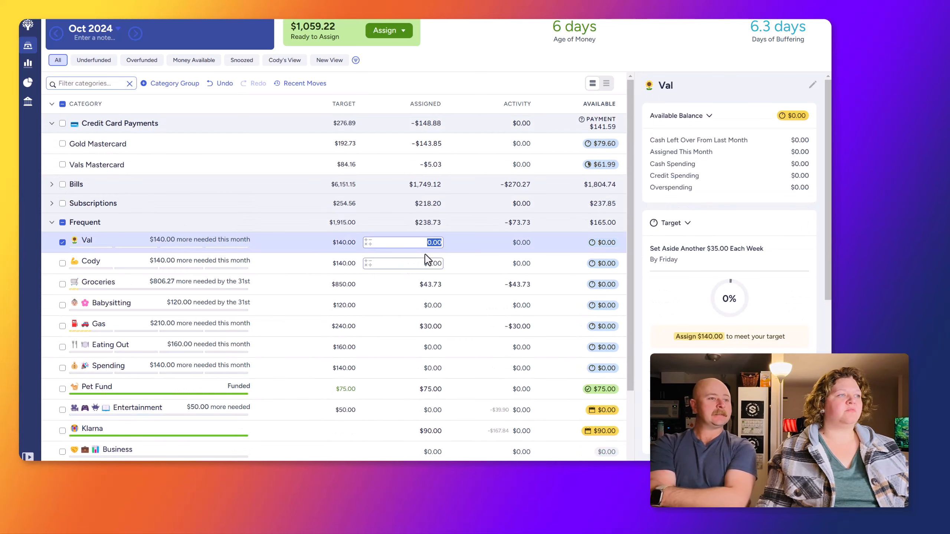
{"action": "left_click", "coordinate": [436, 284]}
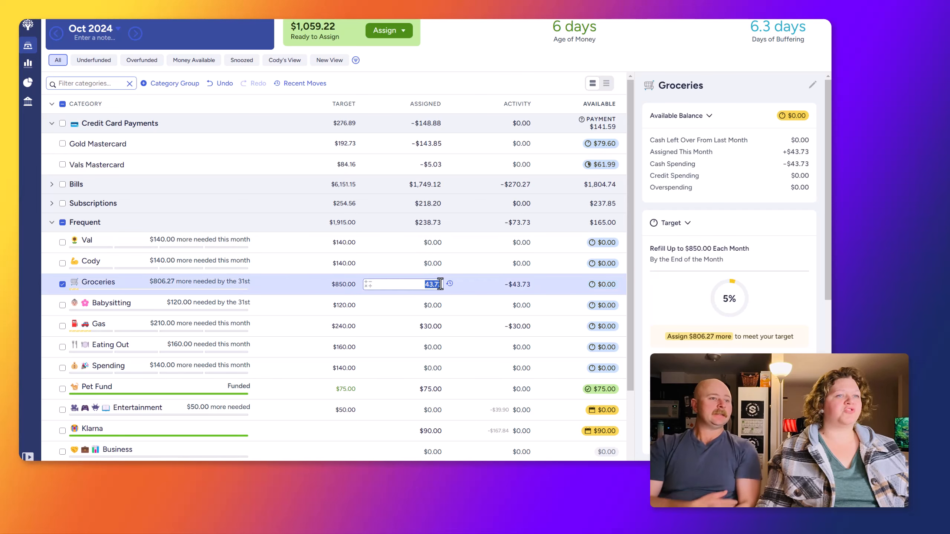
{"action": "left_click", "coordinate": [440, 284]}
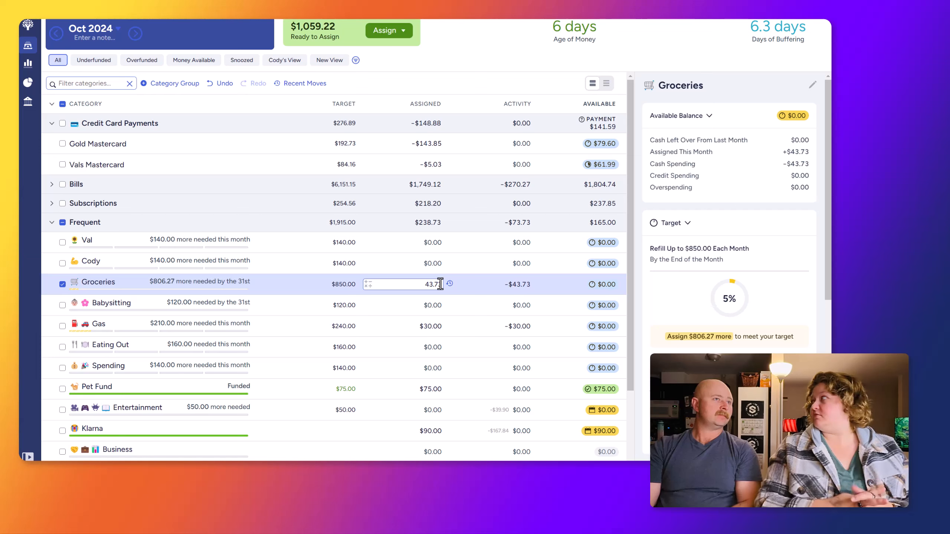
{"action": "type", "text": "+"}
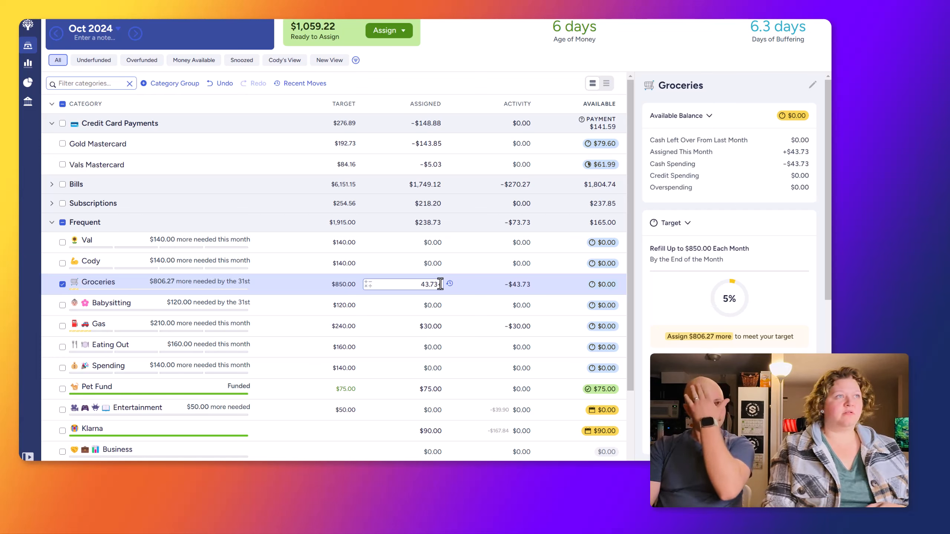
{"action": "type", "text": "440"}
{"action": "key", "text": "Return"}
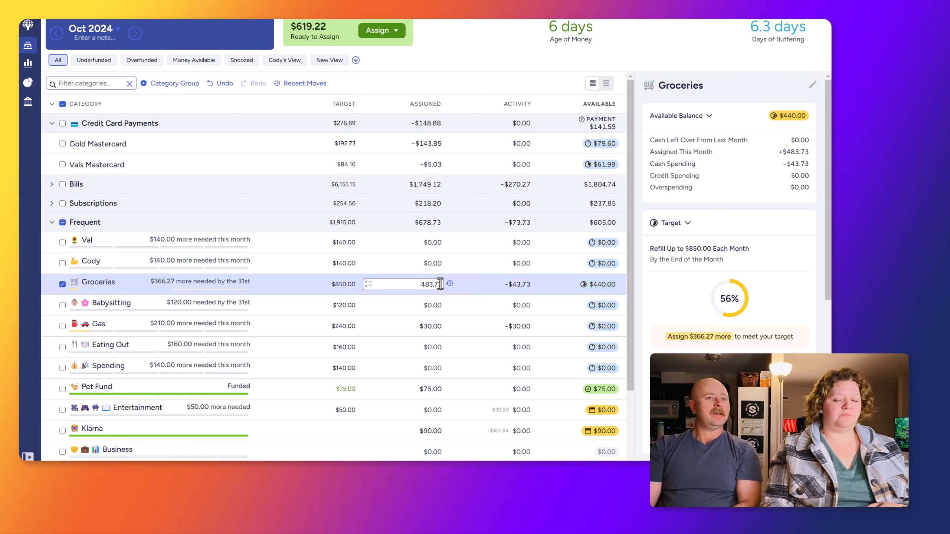
Assign $40 to the Babysitting category in the Frequent group
{"action": "key", "text": "Tab"}
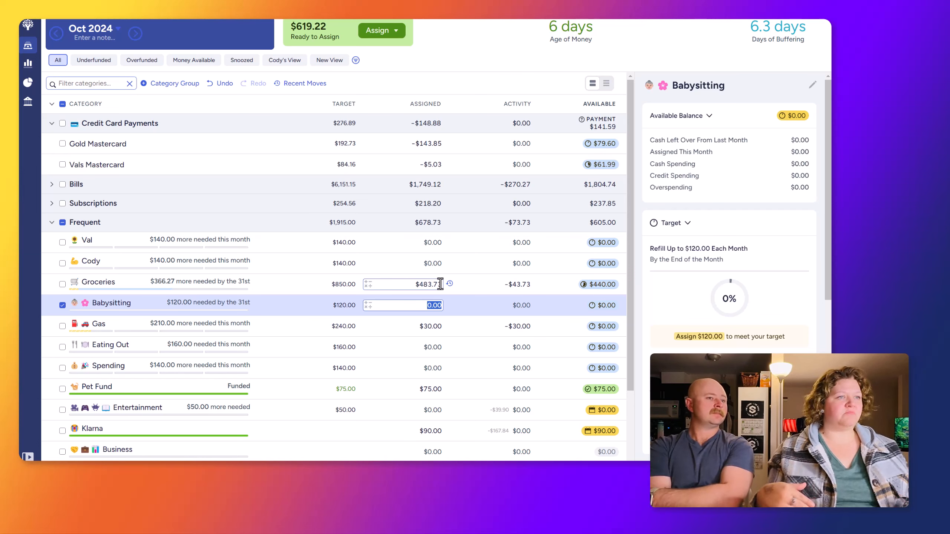
{"action": "key", "text": "Return"}
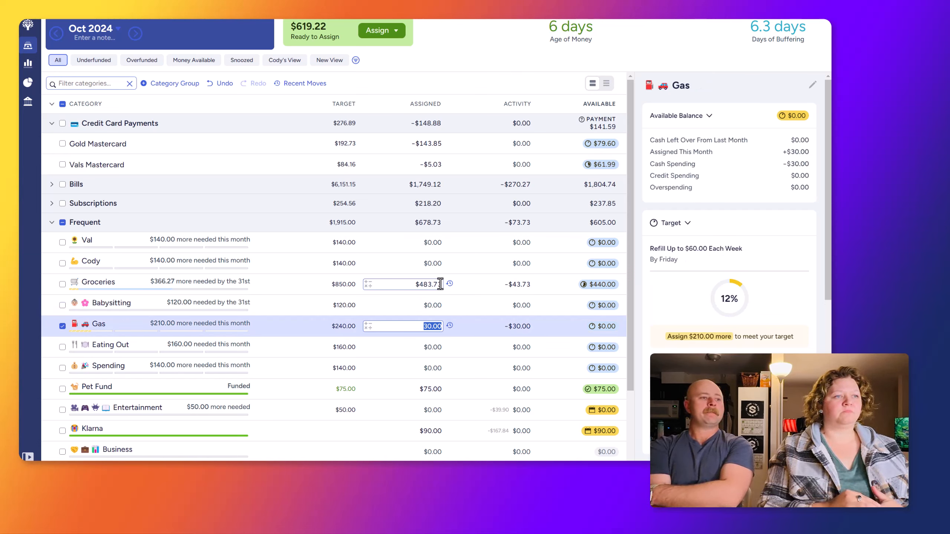
{"action": "key", "text": "shift+Return"}
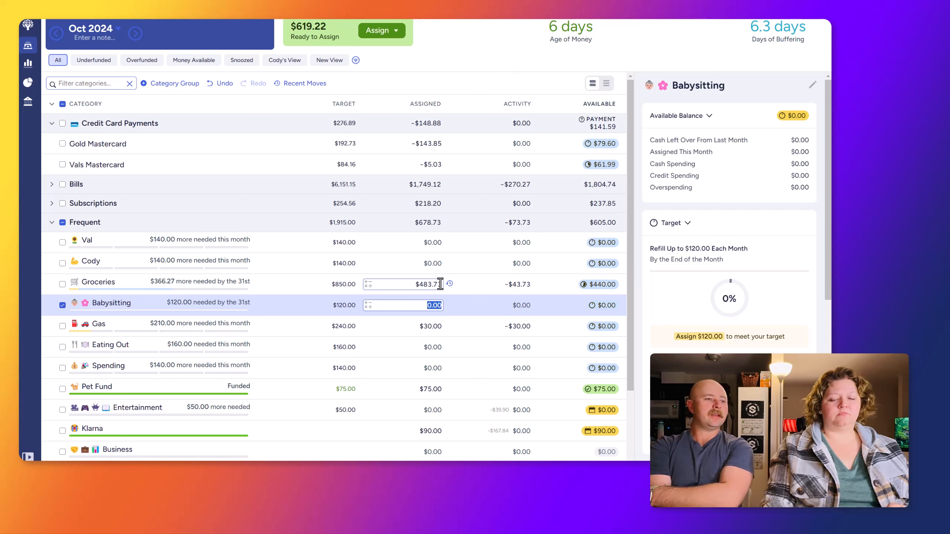
{"action": "type", "text": "40"}
{"action": "key", "text": "Return"}
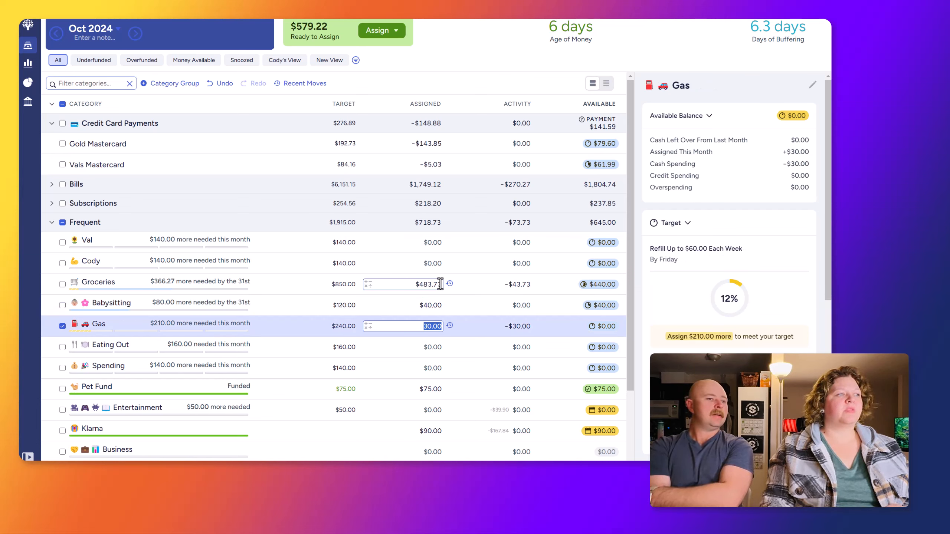
Add $130 to the amount already assigned to the Gas category
{"action": "key", "text": "Right"}
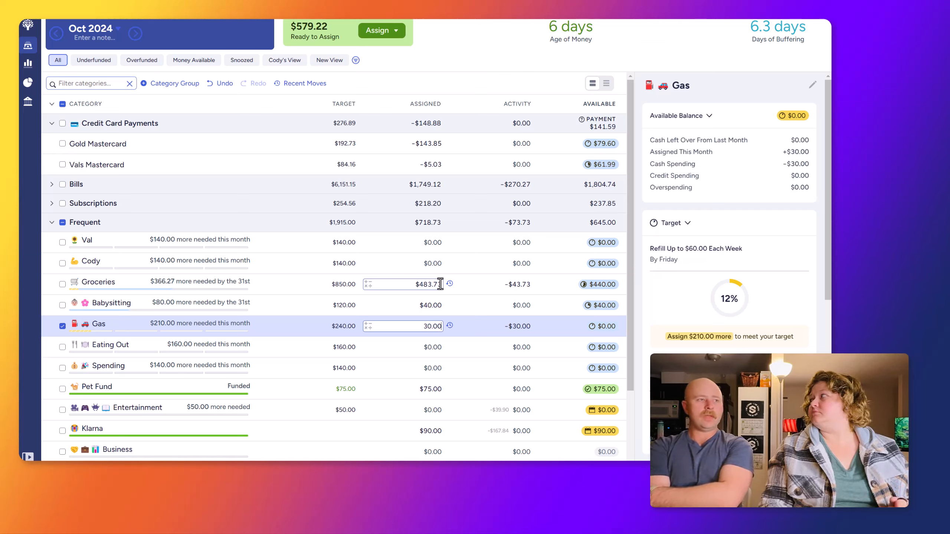
{"action": "type", "text": "+130"}
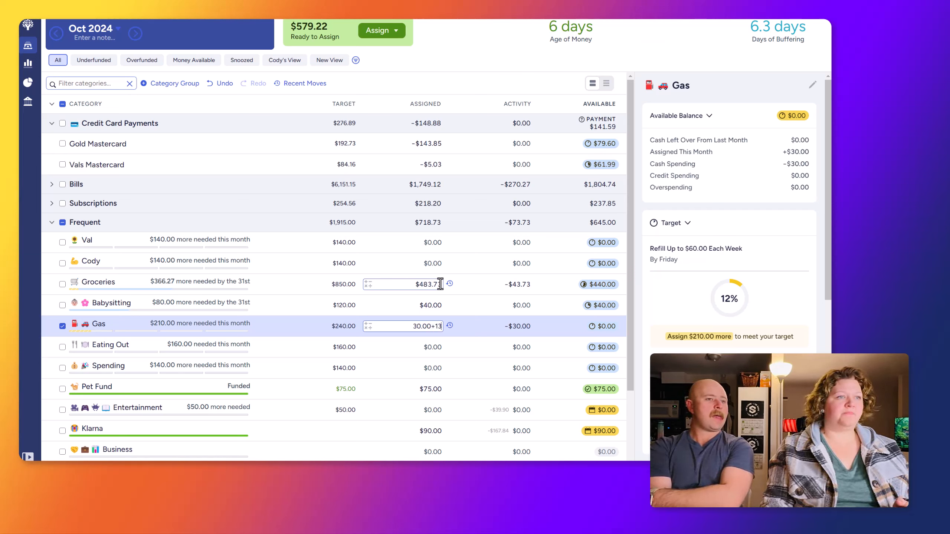
{"action": "key", "text": "Return"}
Assign $100 to the Eating Out category in the Frequent group
{"action": "key", "text": "Return"}
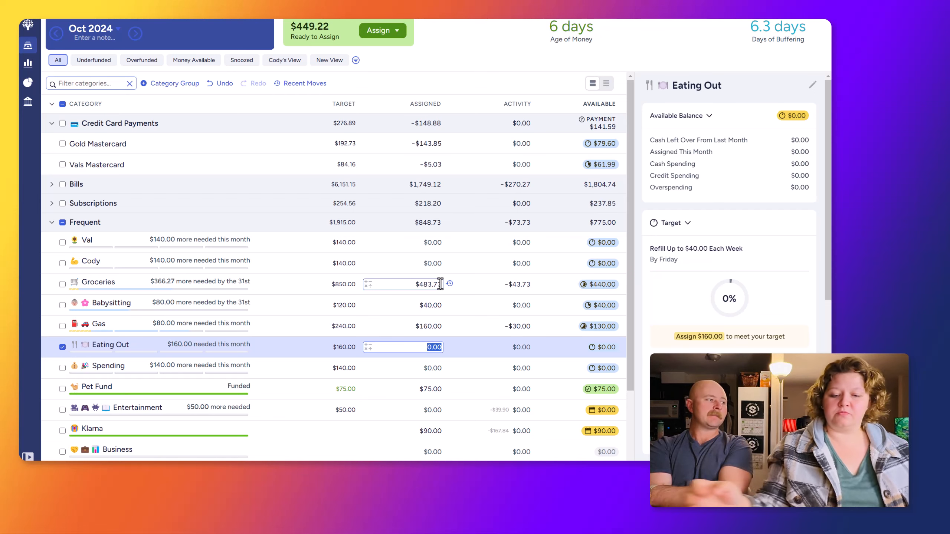
{"action": "type", "text": "100"}
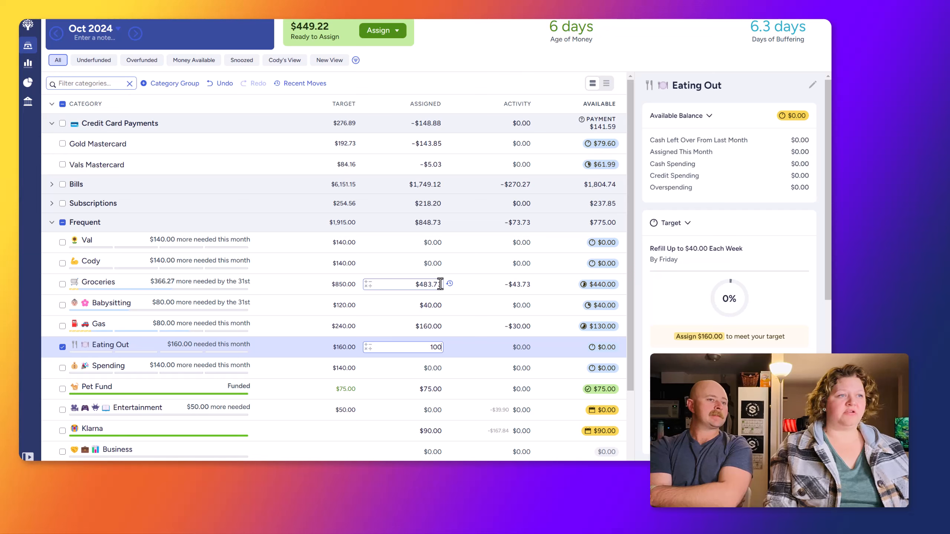
{"action": "key", "text": "Return"}
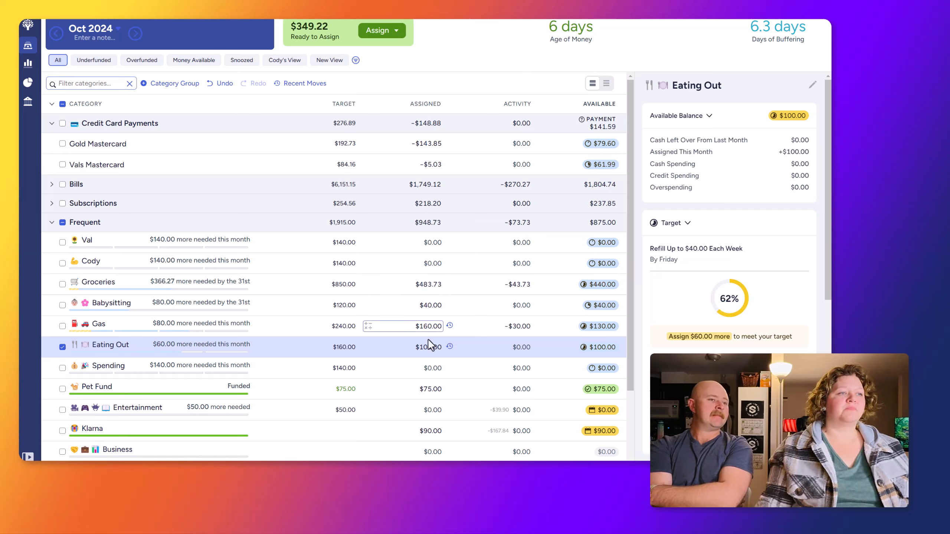
Raise the weekly refill target of the Eating Out category to $60
{"action": "left_click", "coordinate": [62, 348]}
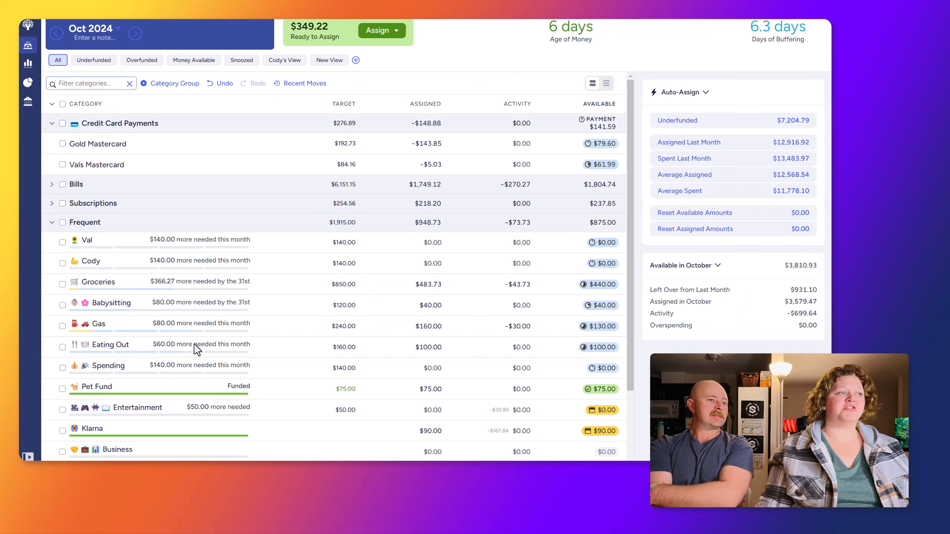
{"action": "left_click", "coordinate": [409, 346]}
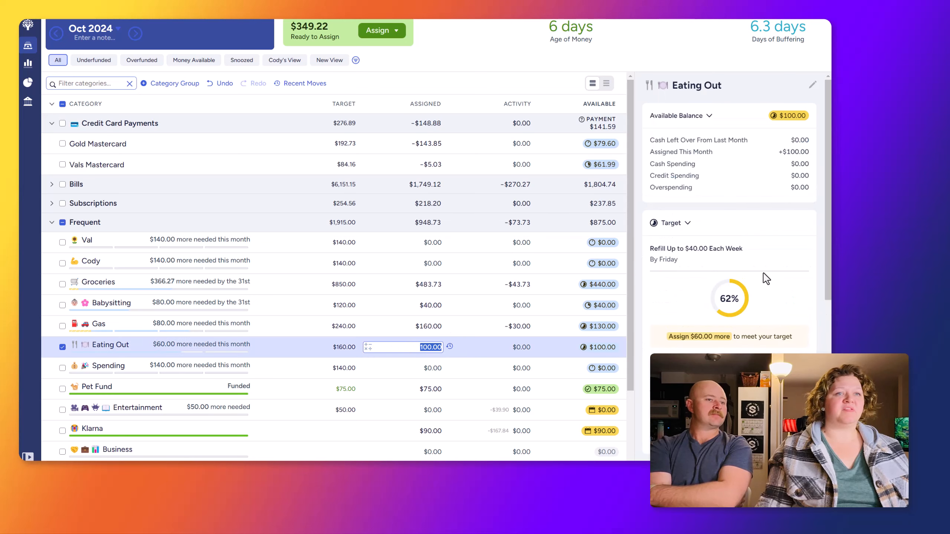
{"action": "left_click", "coordinate": [729, 439]}
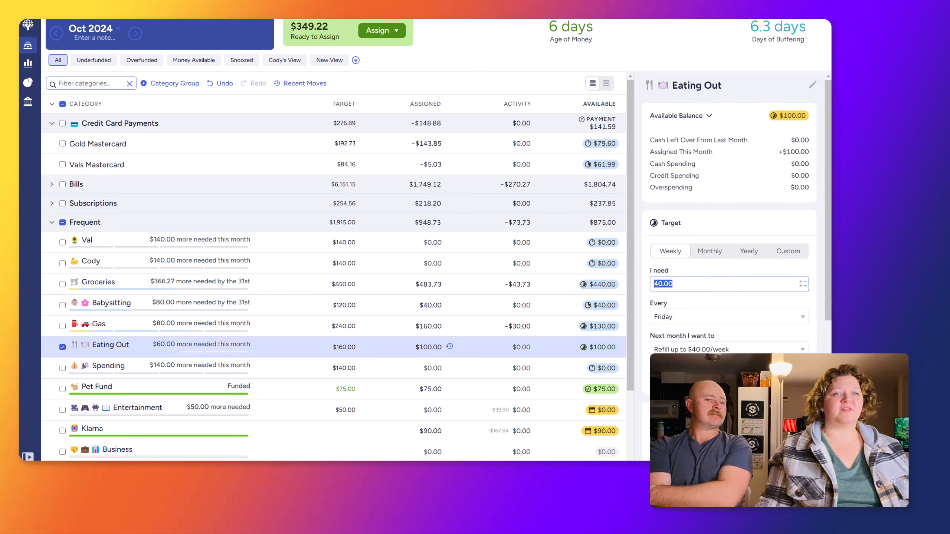
{"action": "type", "text": "60"}
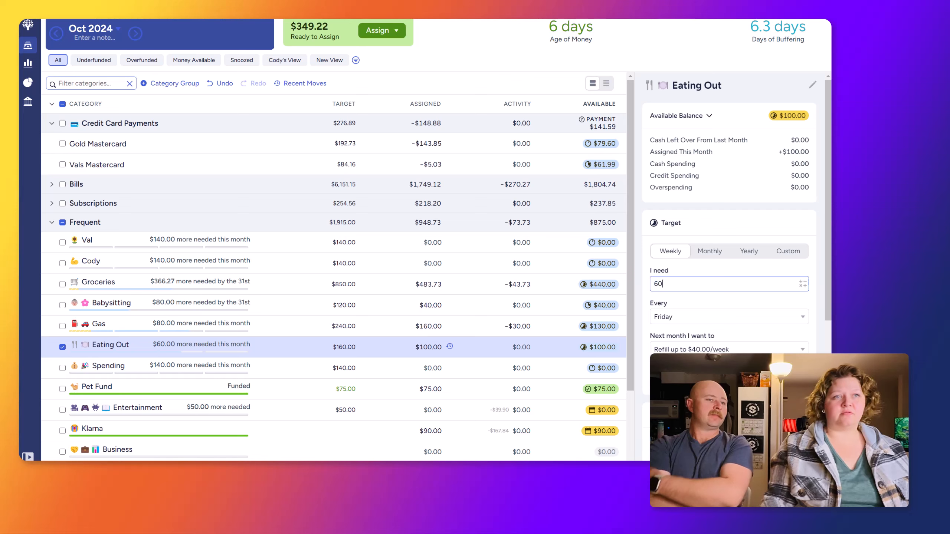
{"action": "key", "text": "Return"}
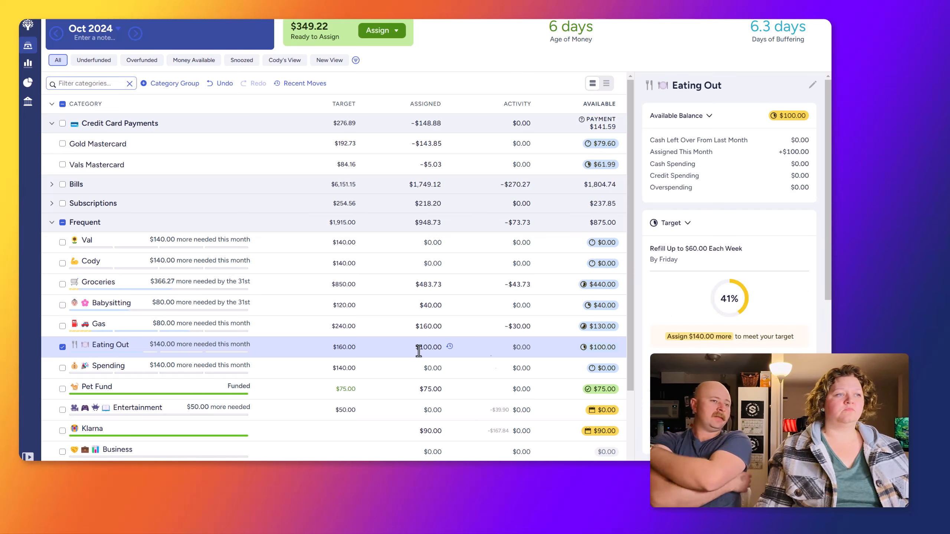
{"action": "left_click", "coordinate": [428, 325]}
{"action": "left_click", "coordinate": [431, 347]}
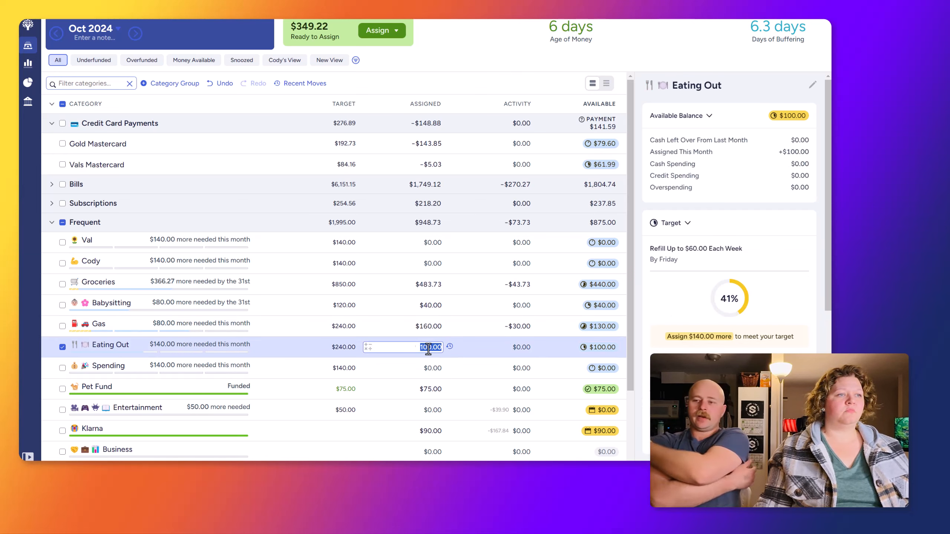
{"action": "left_click", "coordinate": [63, 347]}
{"action": "scroll", "coordinate": [712, 303], "scroll_direction": "down", "scroll_amount": 5}
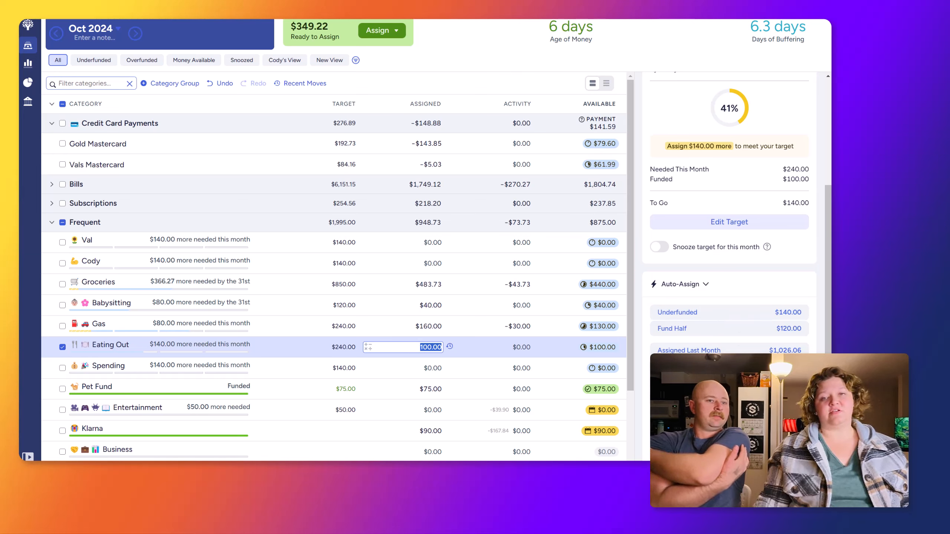
{"action": "left_click", "coordinate": [62, 346]}
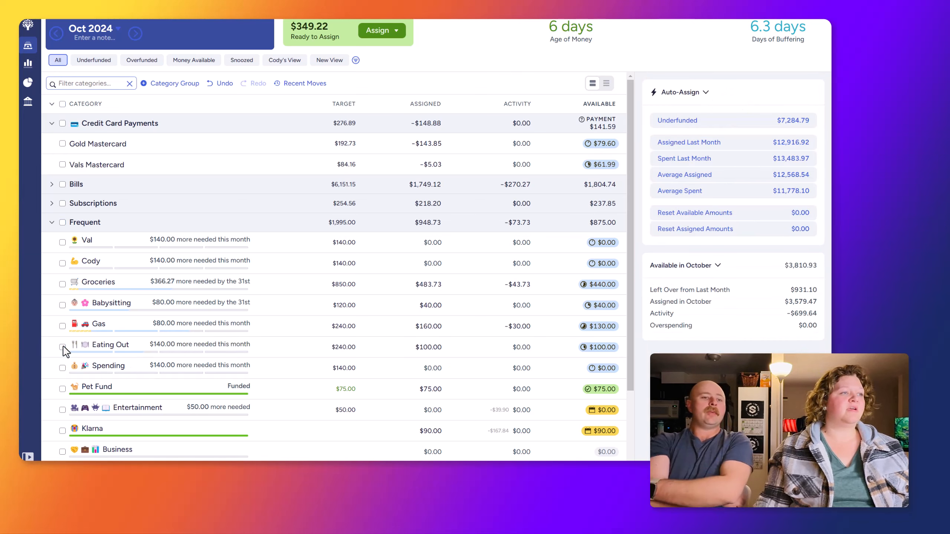
Assign $40 to the Spending category in the Frequent group
{"action": "left_click", "coordinate": [424, 367]}
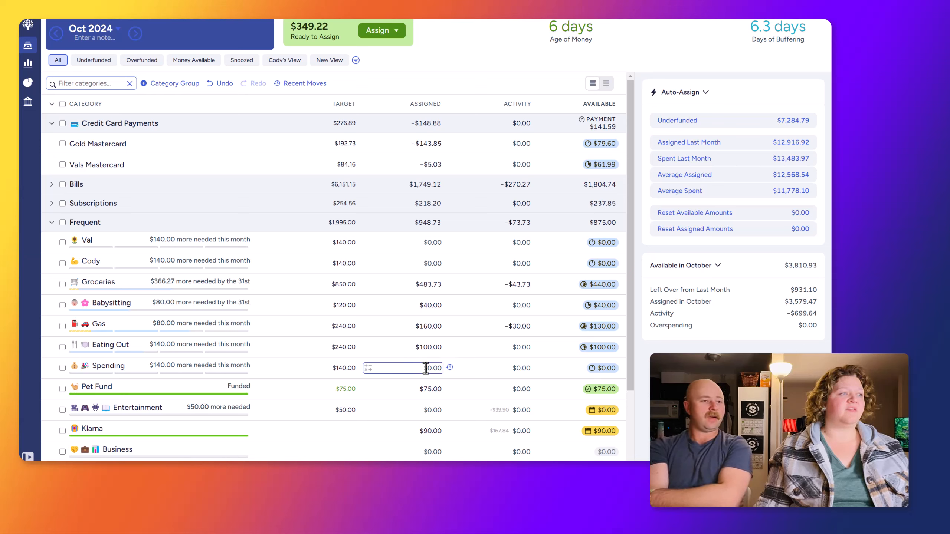
{"action": "left_click", "coordinate": [425, 368]}
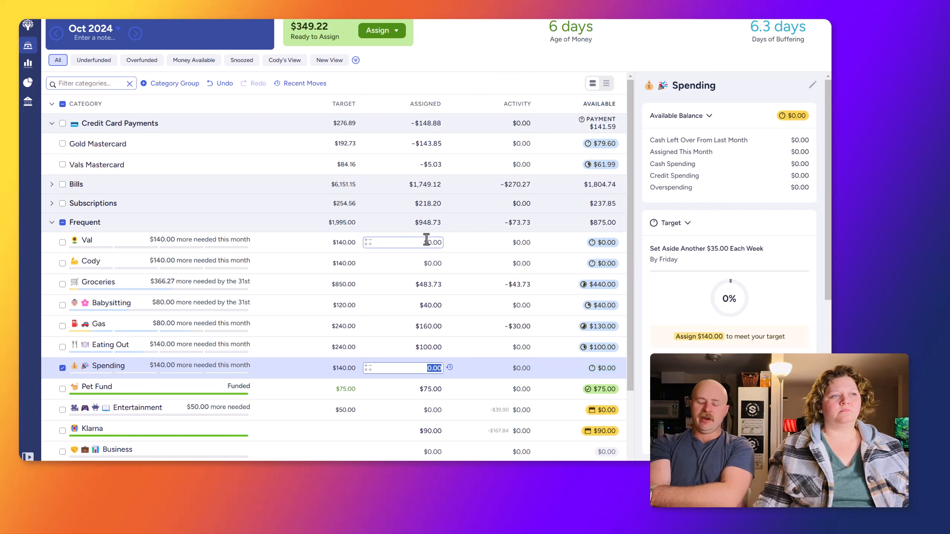
{"action": "type", "text": "40"}
{"action": "key", "text": "Up"}
Assign $40 each to the two personal spending categories listed above Groceries in the Frequent group
{"action": "key", "text": "Up"}
{"action": "key", "text": "Up"}
{"action": "key", "text": "Up"}
{"action": "key", "text": "Up"}
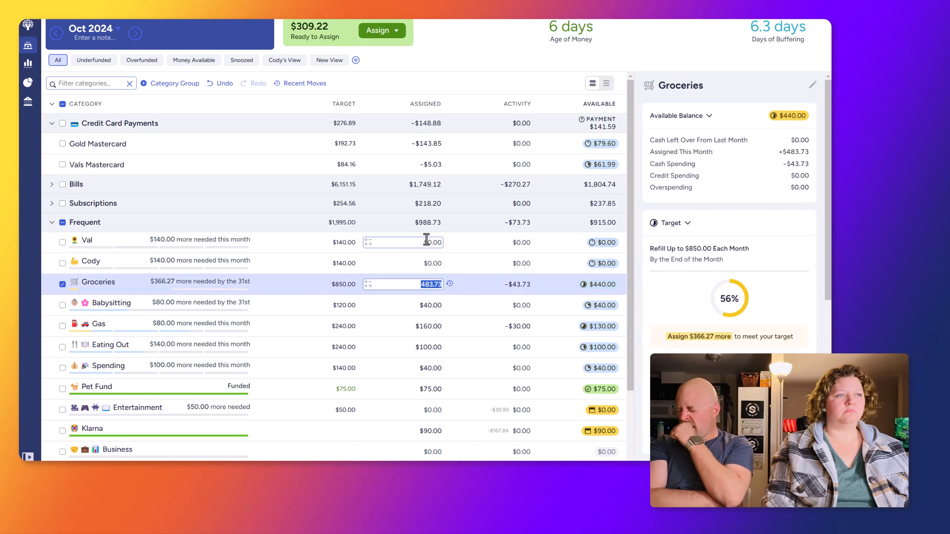
{"action": "type", "text": "40"}
{"action": "key", "text": "Up"}
{"action": "type", "text": "40"}
{"action": "key", "text": "Return"}
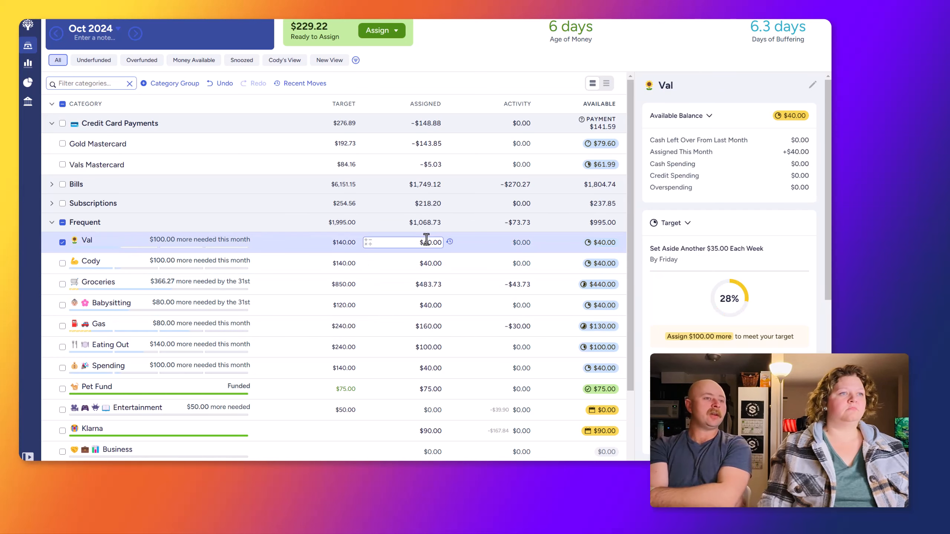
{"action": "left_click", "coordinate": [63, 242]}
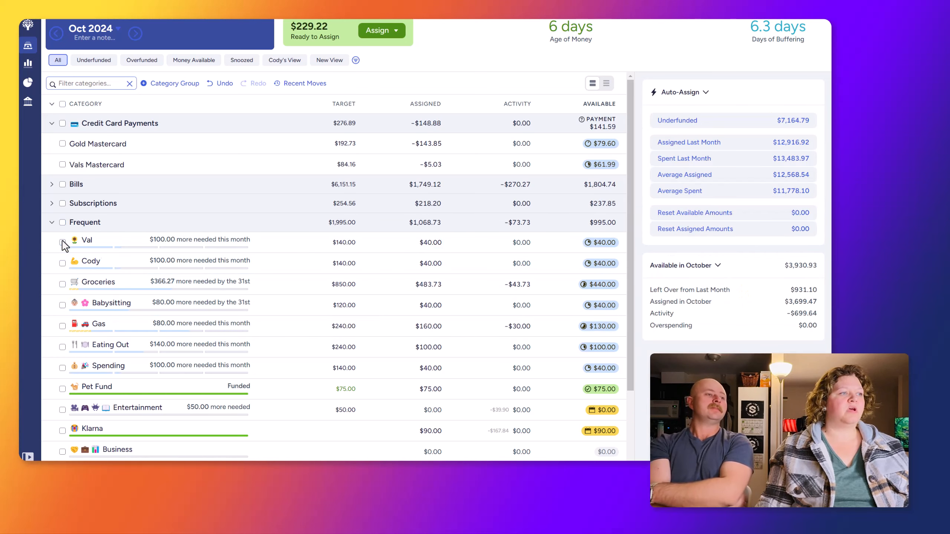
Collapse the Frequent group and add $200 to the amount assigned to the Gold Mastercard payment
{"action": "scroll", "coordinate": [464, 339], "scroll_direction": "down", "scroll_amount": 4}
{"action": "scroll", "coordinate": [465, 340], "scroll_direction": "up", "scroll_amount": 2}
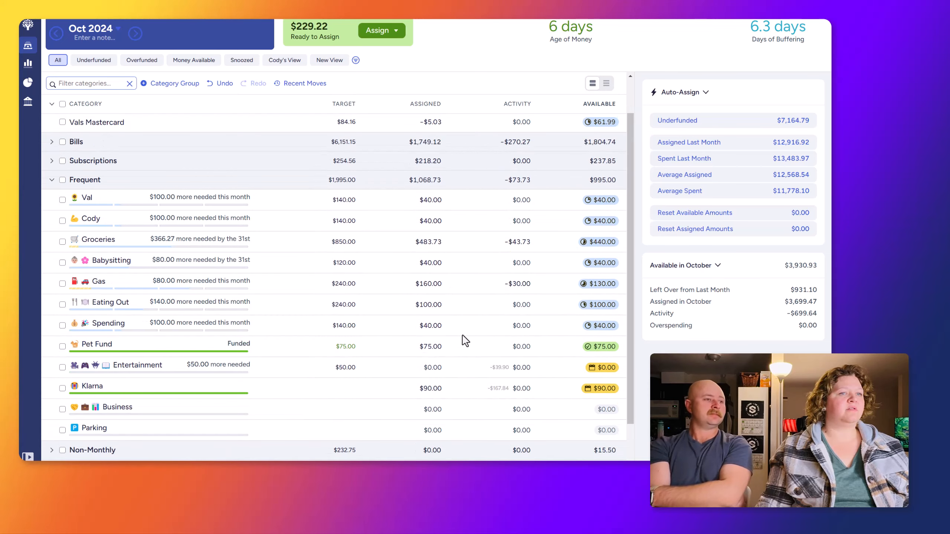
{"action": "scroll", "coordinate": [462, 335], "scroll_direction": "up", "scroll_amount": 2}
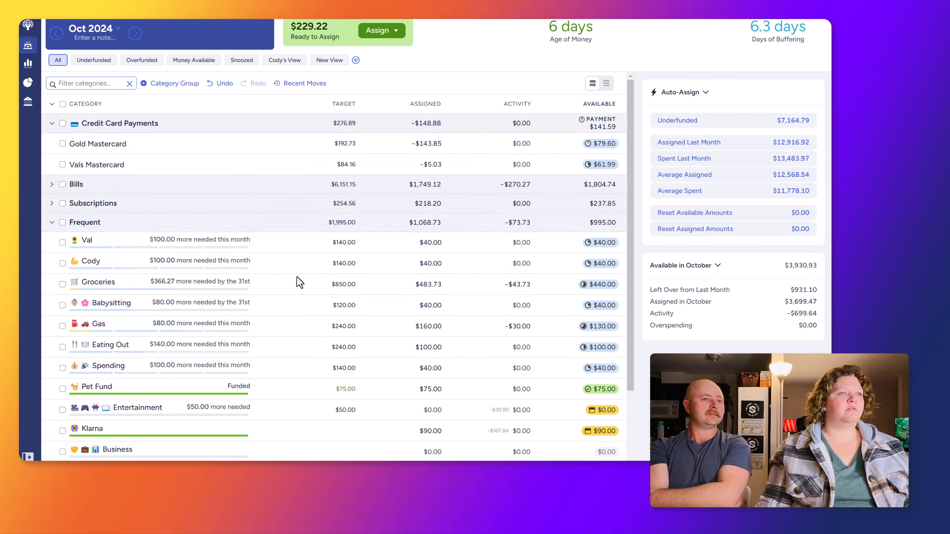
{"action": "left_click", "coordinate": [52, 223]}
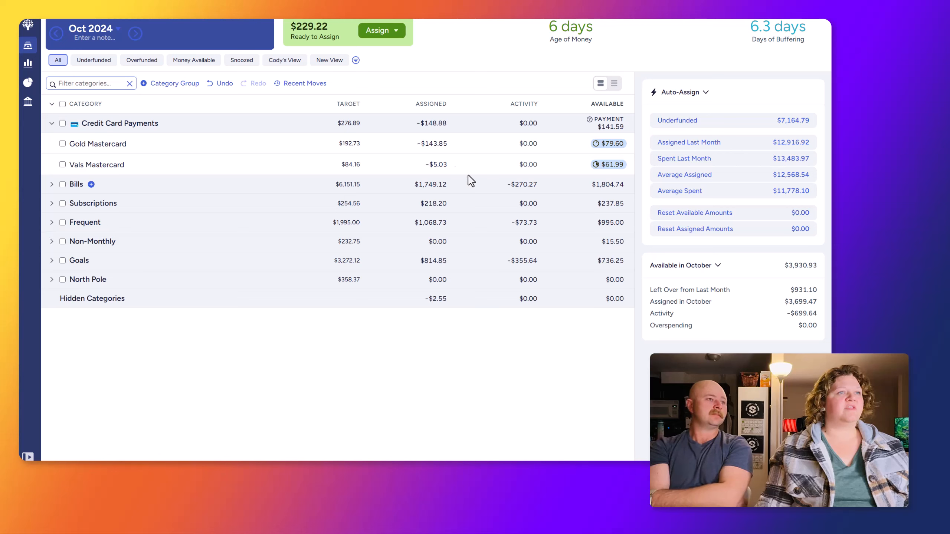
{"action": "left_click", "coordinate": [443, 144]}
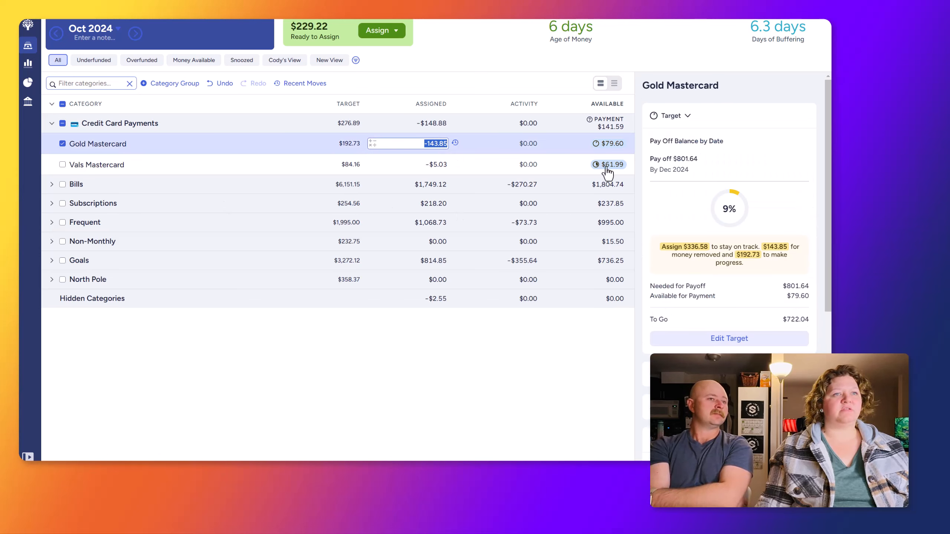
{"action": "left_click", "coordinate": [444, 144]}
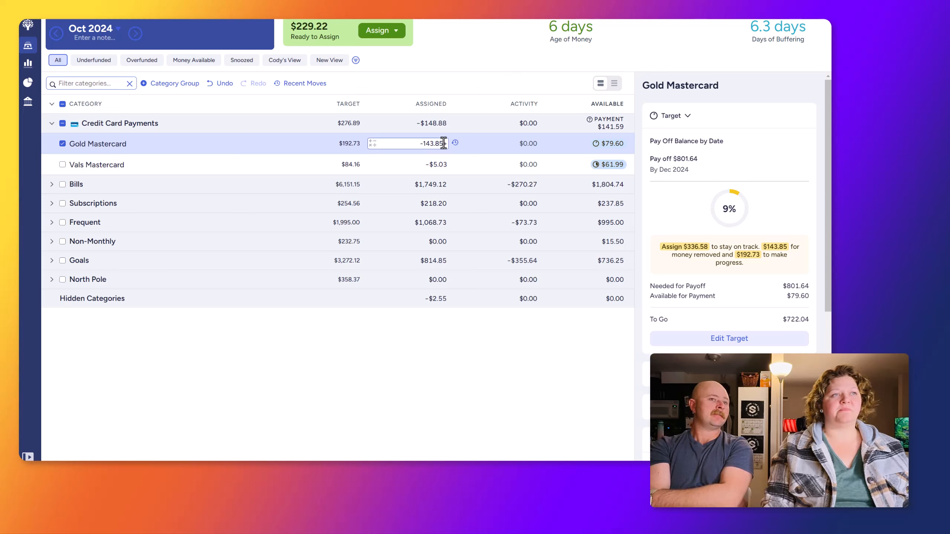
{"action": "type", "text": "+200"}
{"action": "key", "text": "Return"}
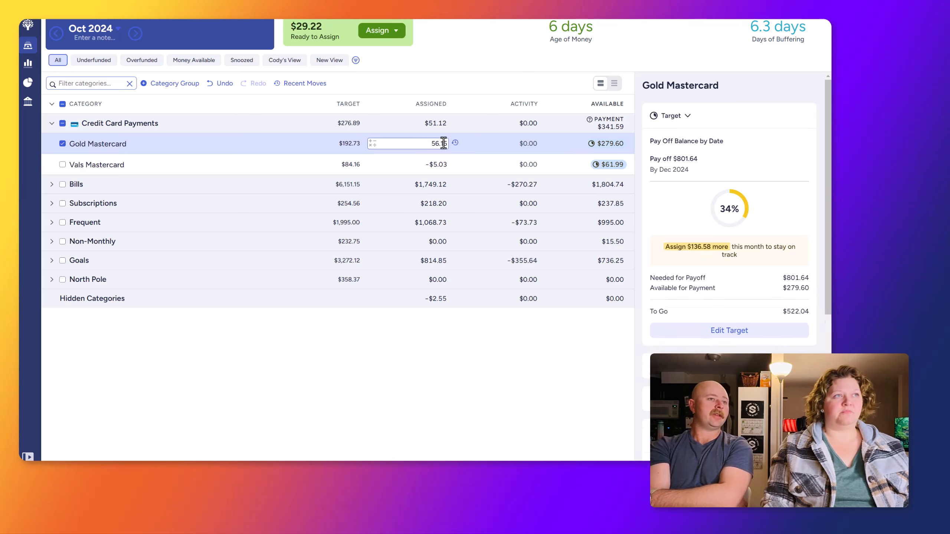
Add the remaining $29.22 to the amount assigned to the second Mastercard under Credit Card Payments
{"action": "type", "text": "+"}
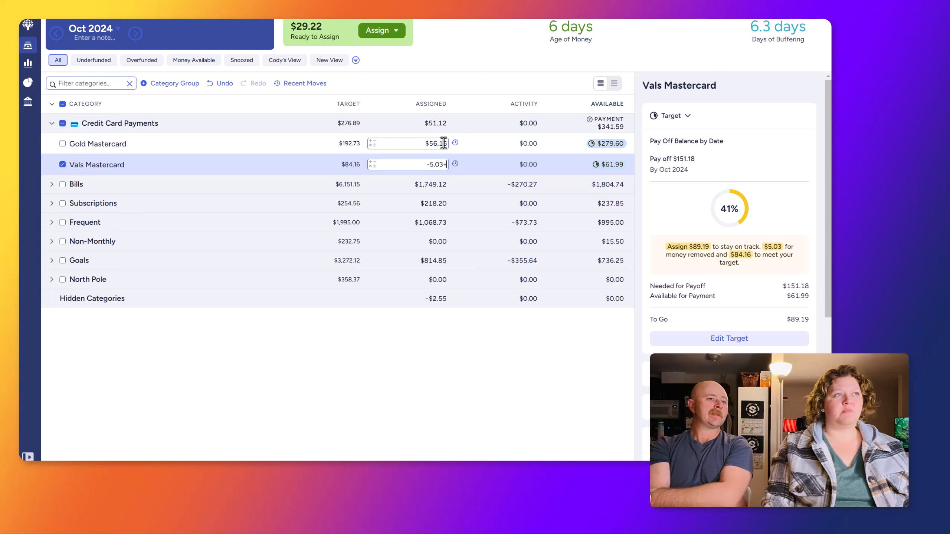
{"action": "type", "text": "29.22"}
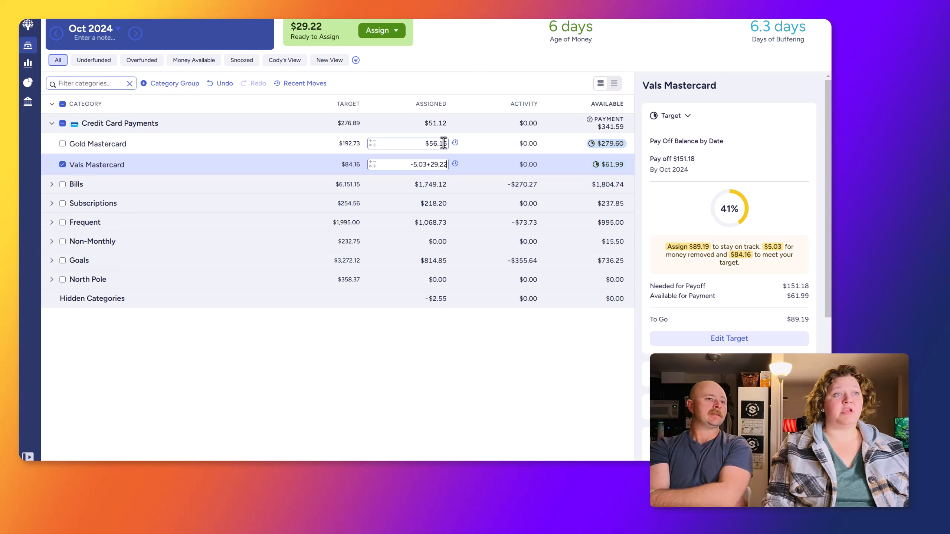
{"action": "key", "text": "Return"}
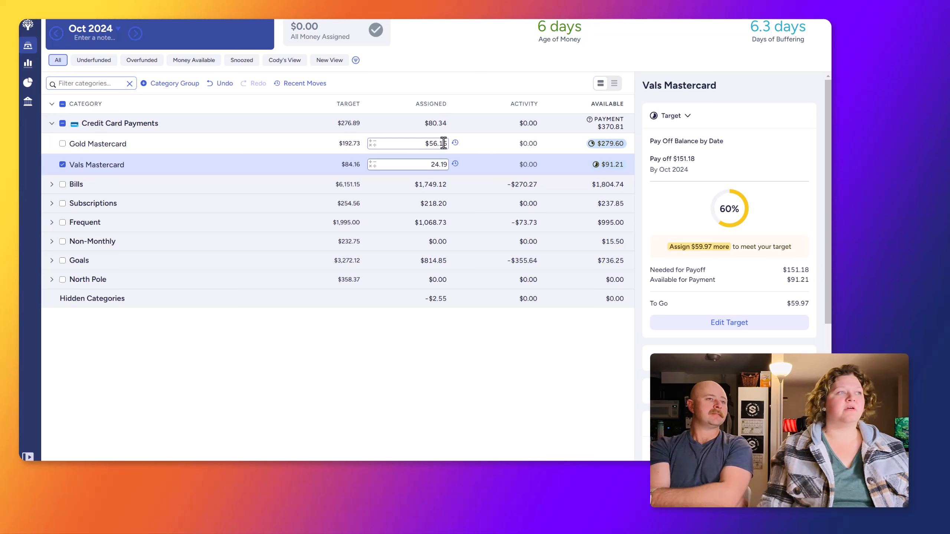
{"action": "left_click", "coordinate": [62, 165]}
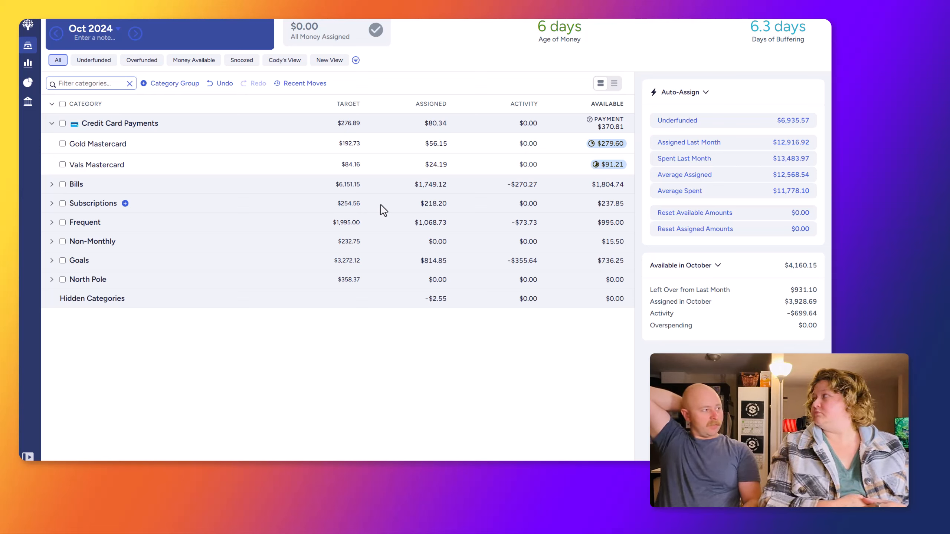
Expand the Subscriptions group and review the YNAB, Cronometer, Yoto, Adobe and HP Instant Ink targets and balances
{"action": "left_click", "coordinate": [52, 203]}
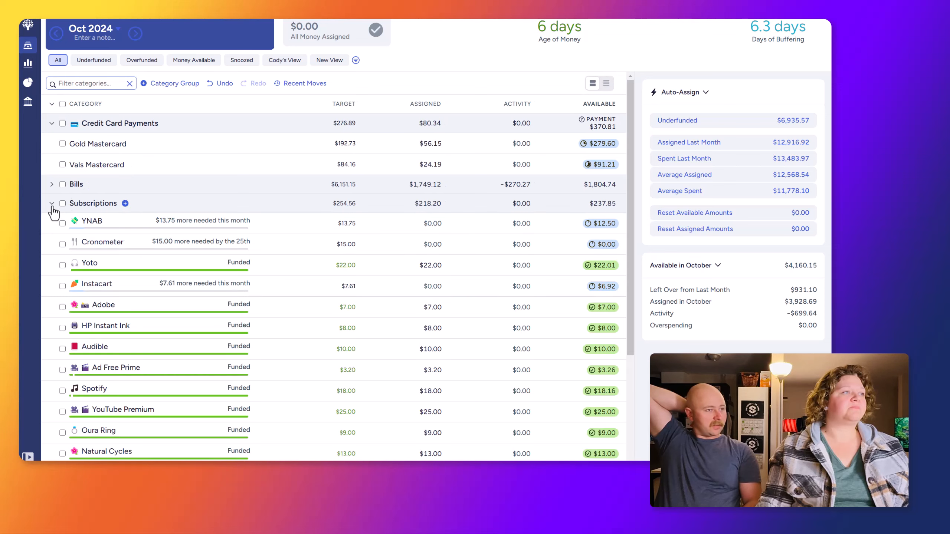
{"action": "left_click", "coordinate": [350, 227]}
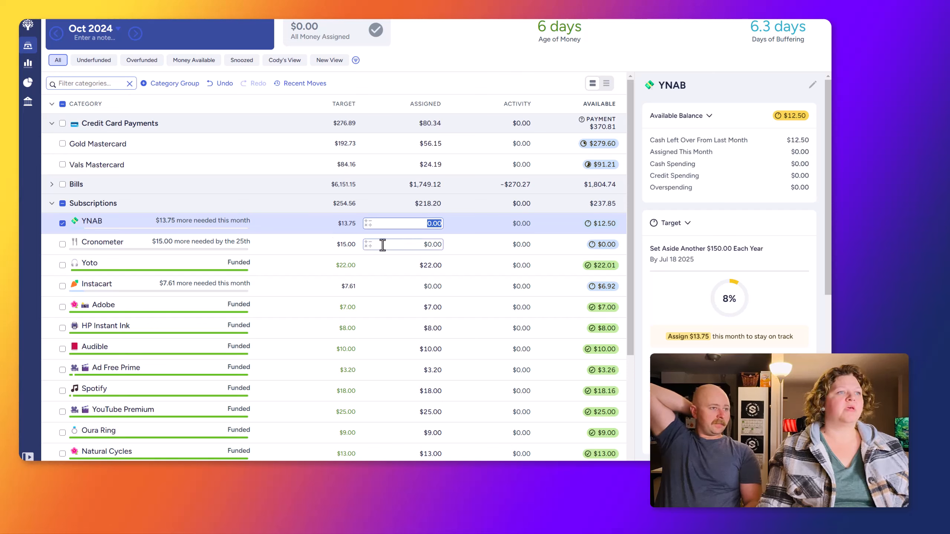
{"action": "left_click", "coordinate": [408, 244]}
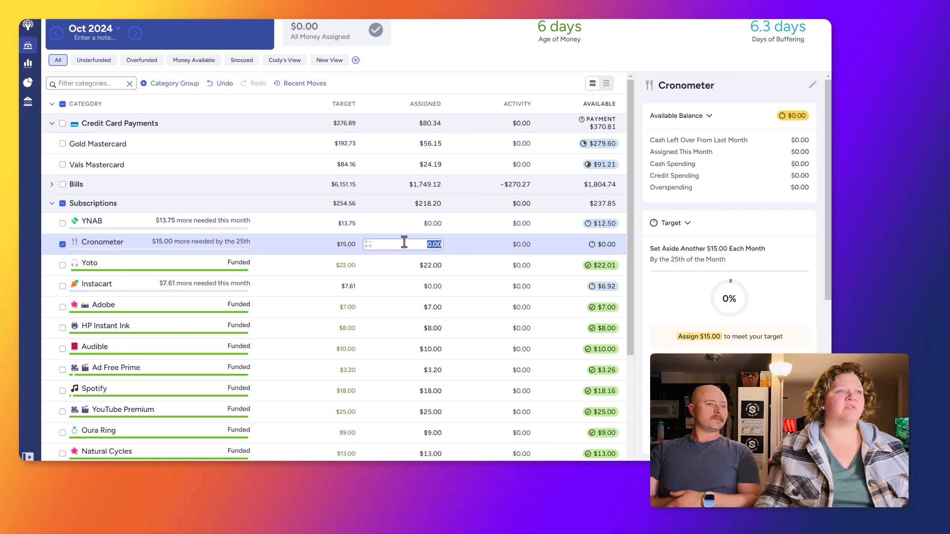
{"action": "left_click", "coordinate": [434, 265]}
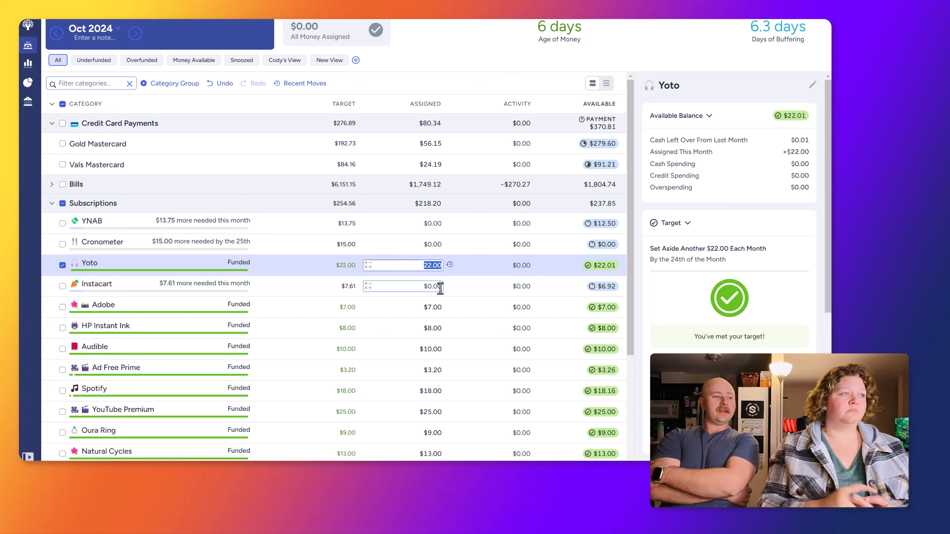
{"action": "left_click", "coordinate": [434, 307]}
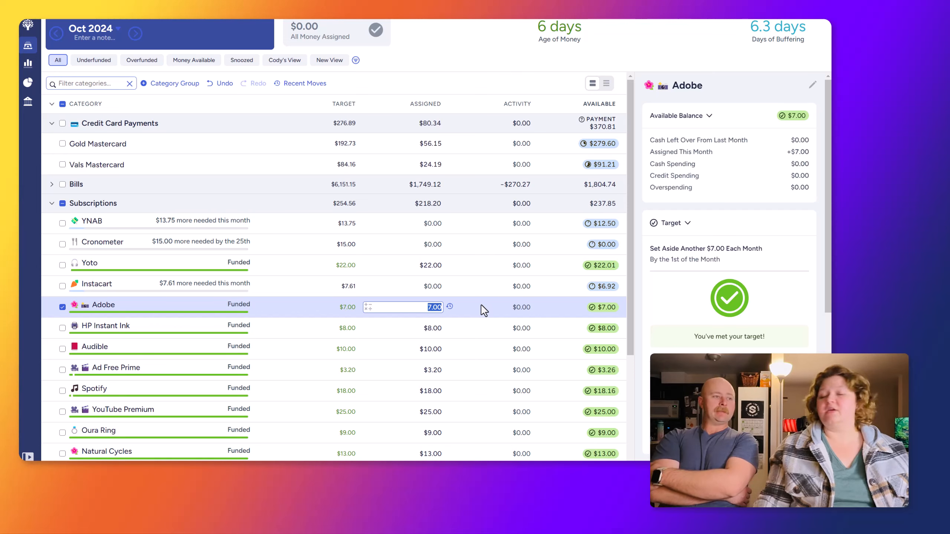
{"action": "left_click", "coordinate": [426, 329]}
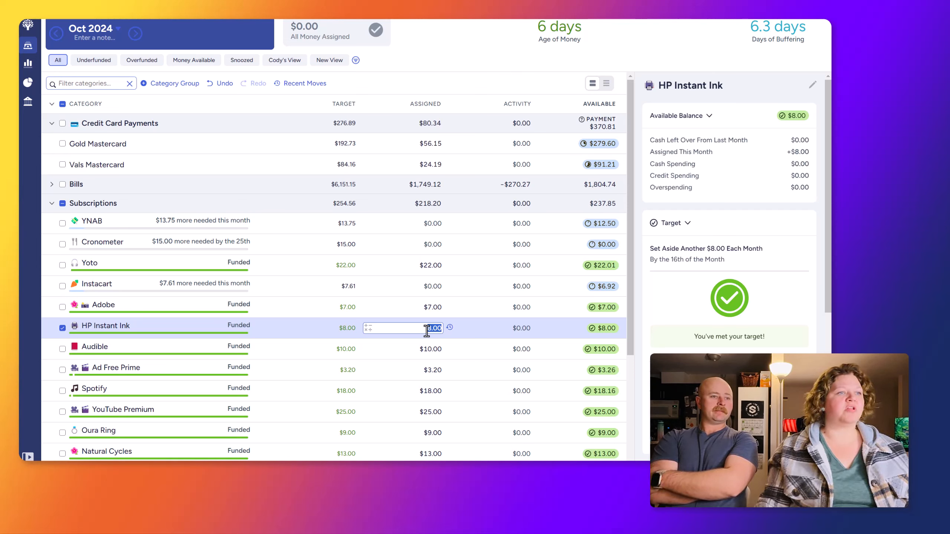
Review the targets and balances of the Audible, Ad Free Prime, Spotify and YouTube Premium subscriptions
{"action": "left_click", "coordinate": [430, 349]}
{"action": "scroll", "coordinate": [430, 344], "scroll_direction": "down", "scroll_amount": 1}
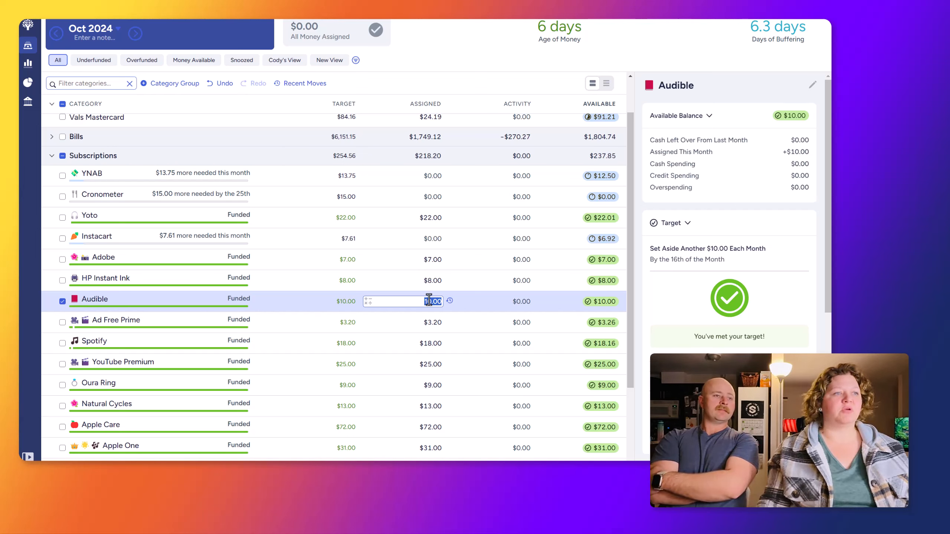
{"action": "left_click", "coordinate": [433, 323]}
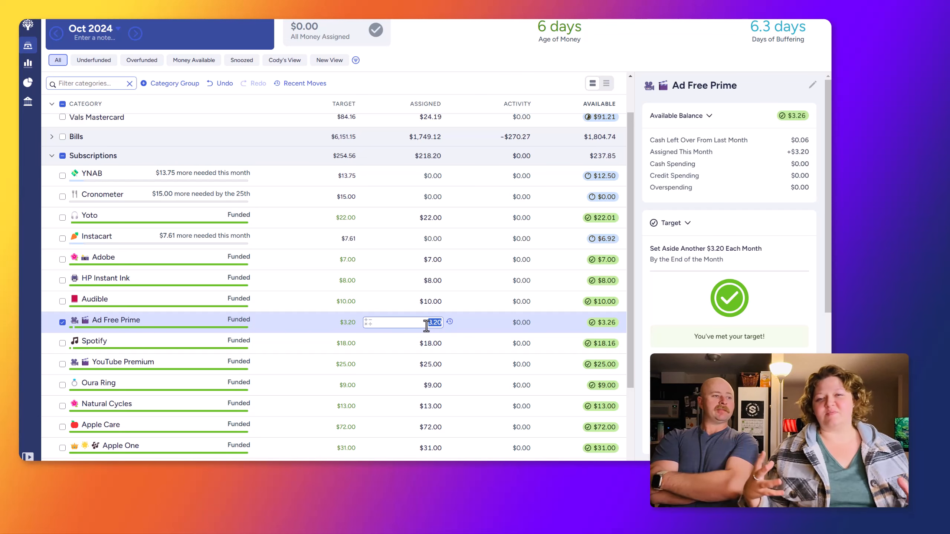
{"action": "scroll", "coordinate": [429, 329], "scroll_direction": "down", "scroll_amount": 1}
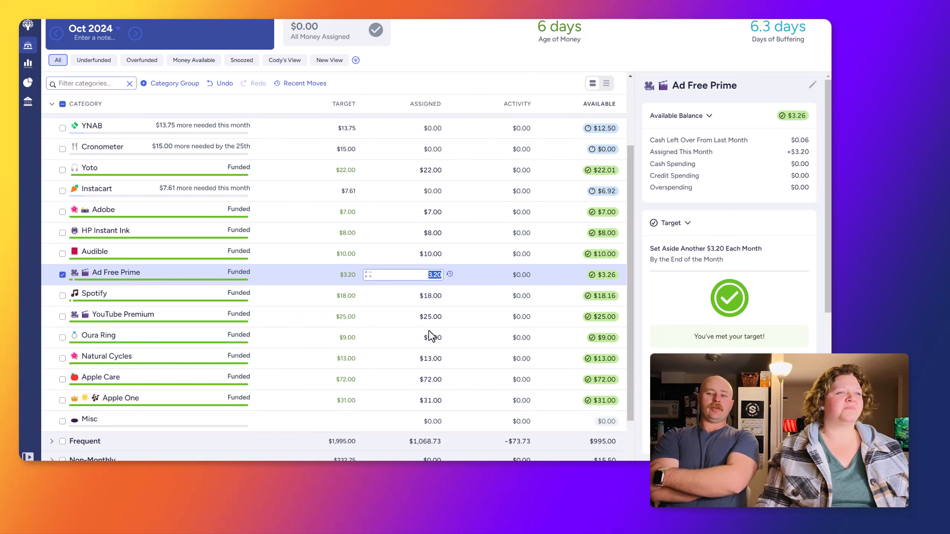
{"action": "left_click", "coordinate": [423, 295]}
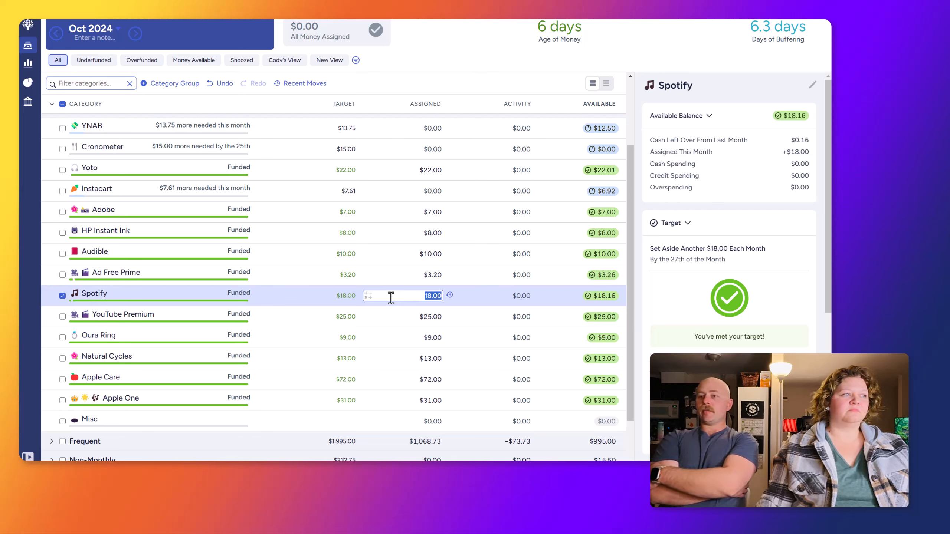
{"action": "left_click", "coordinate": [411, 315]}
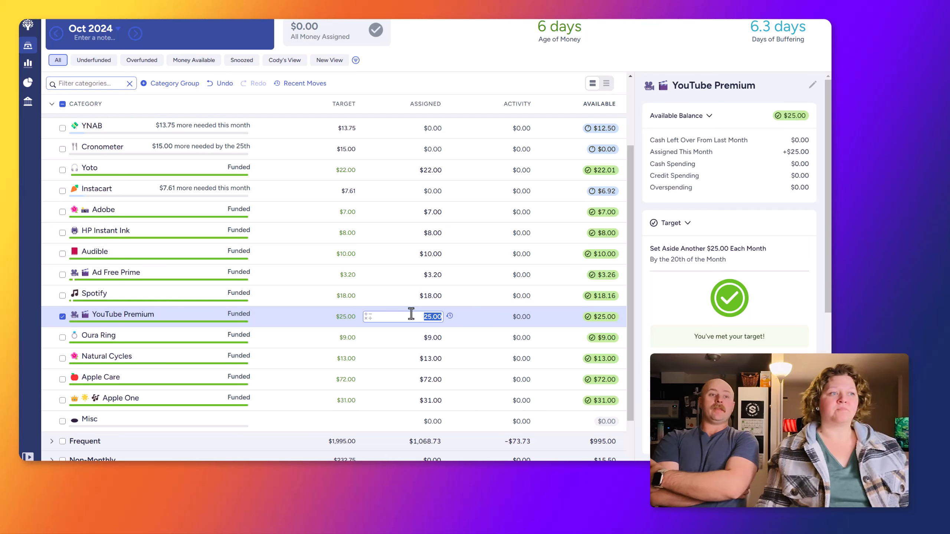
Review the Oura Ring, Natural Cycles, Apple Care and Apple One subscriptions, leaving no category selected
{"action": "left_click", "coordinate": [430, 339]}
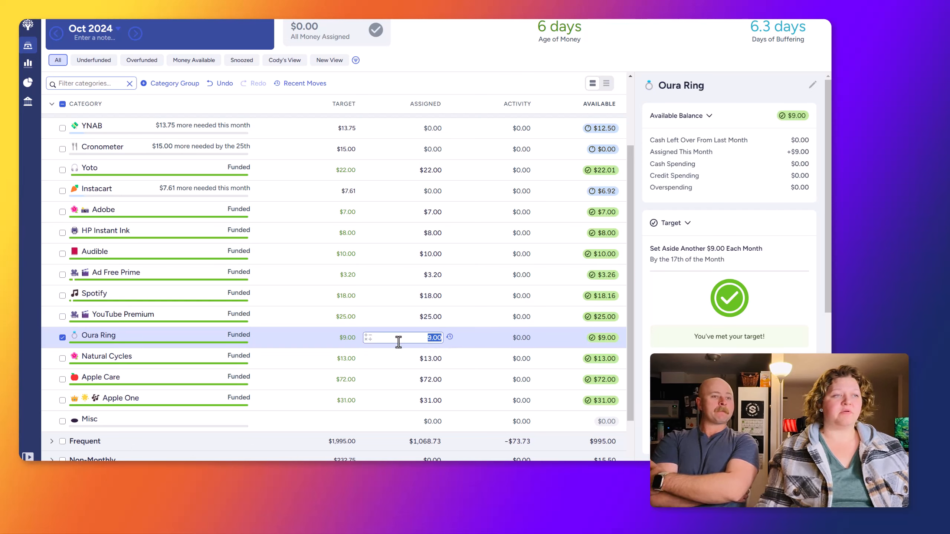
{"action": "left_click", "coordinate": [405, 358]}
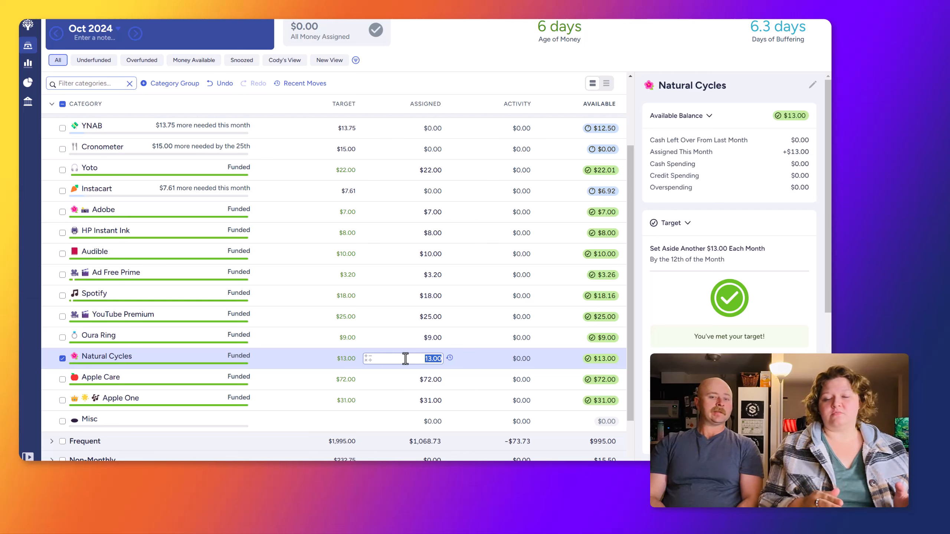
{"action": "left_click", "coordinate": [434, 380]}
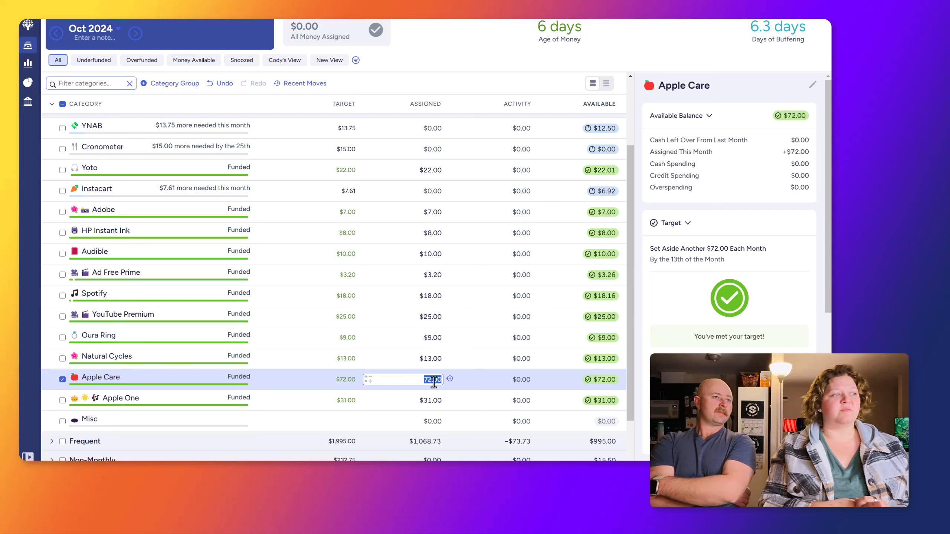
{"action": "key", "text": "Tab"}
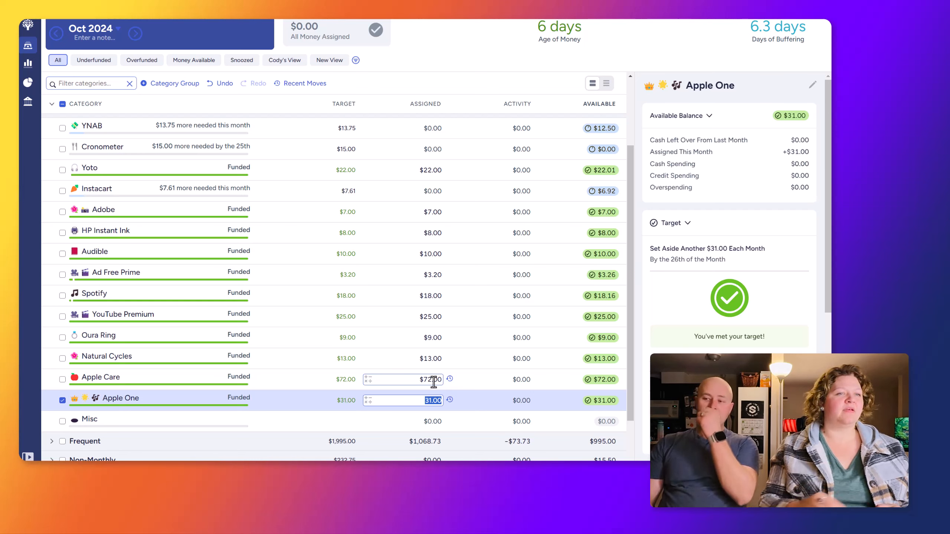
{"action": "left_click", "coordinate": [62, 399]}
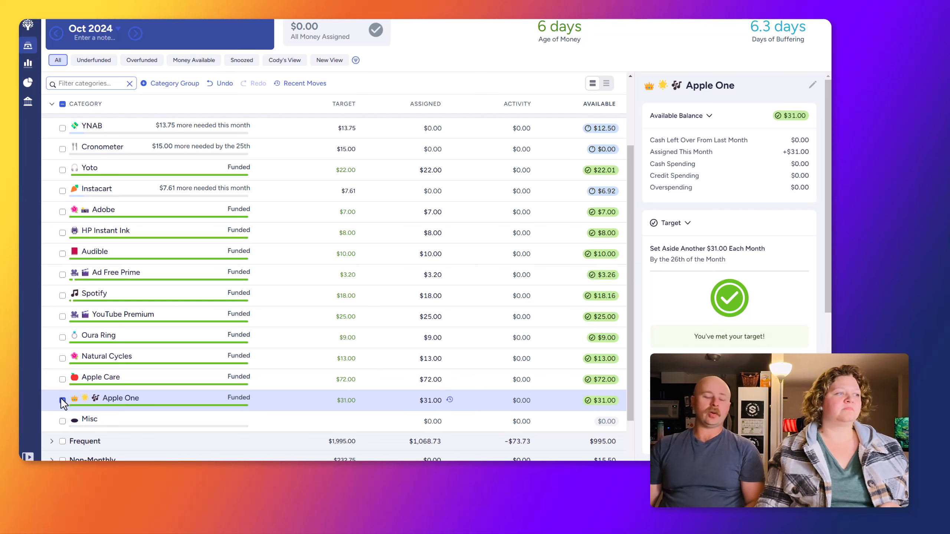
{"action": "left_click", "coordinate": [62, 399]}
{"action": "scroll", "coordinate": [374, 360], "scroll_direction": "up", "scroll_amount": 2}
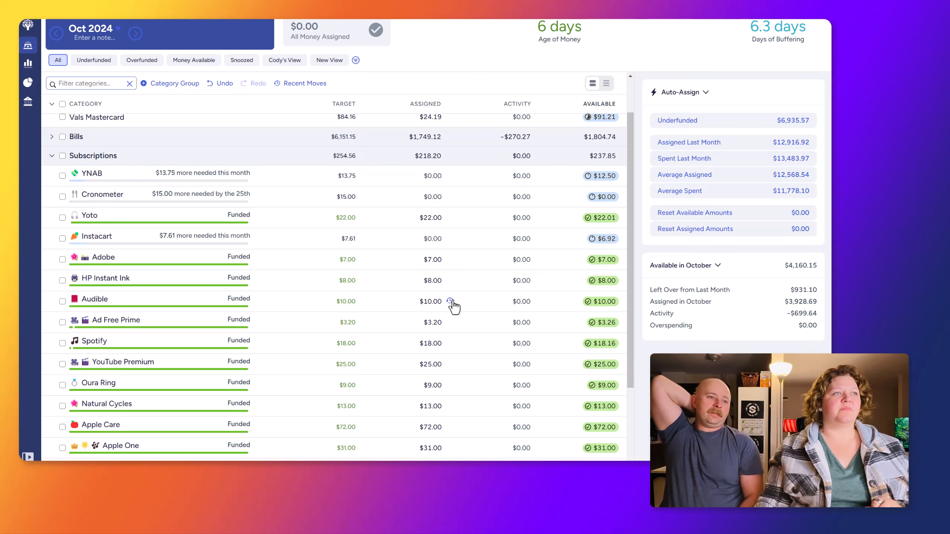
{"action": "scroll", "coordinate": [454, 306], "scroll_direction": "up", "scroll_amount": 2}
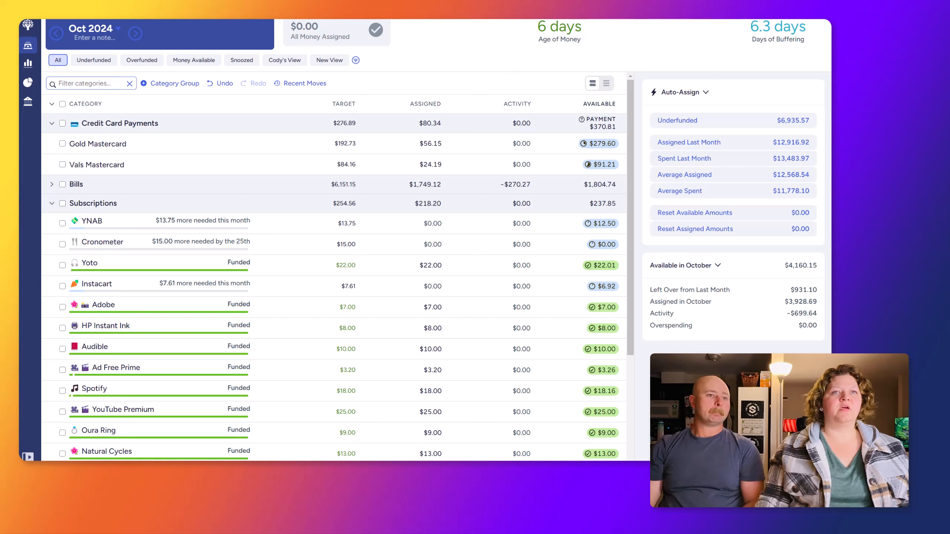
Switch to Calculator and work out 850 divided by 5, multiplied by 4
{"action": "left_click", "coordinate": [184, 257]}
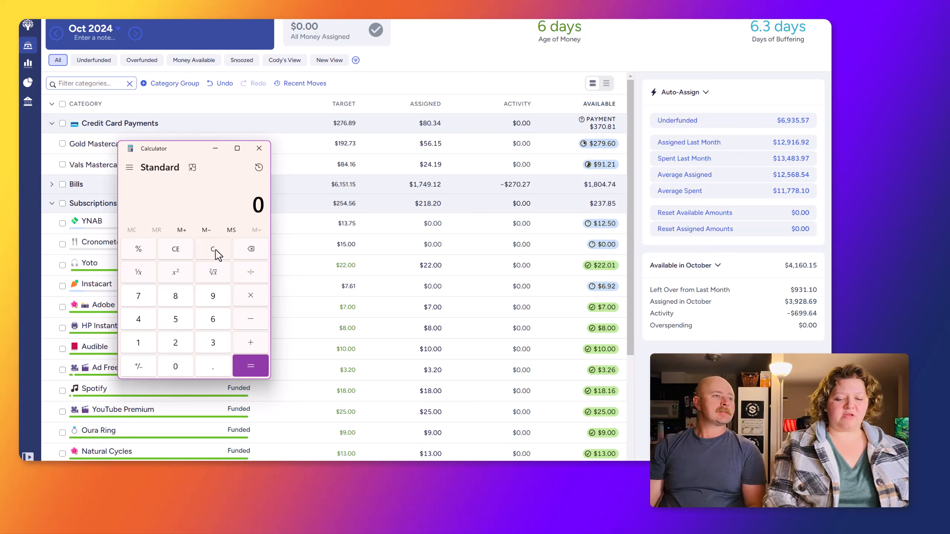
{"action": "type", "text": "850/5"}
{"action": "key", "text": "Return"}
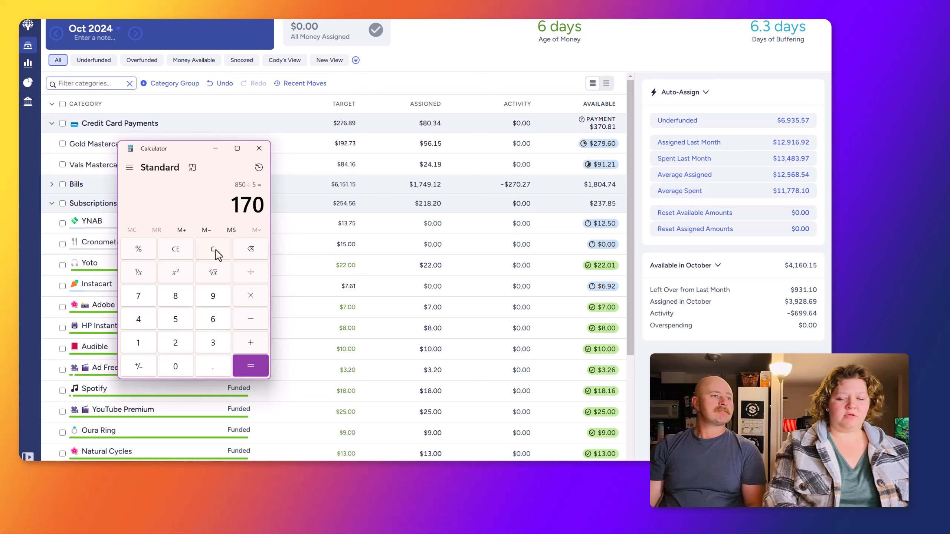
{"action": "type", "text": "*4"}
{"action": "key", "text": "Return"}
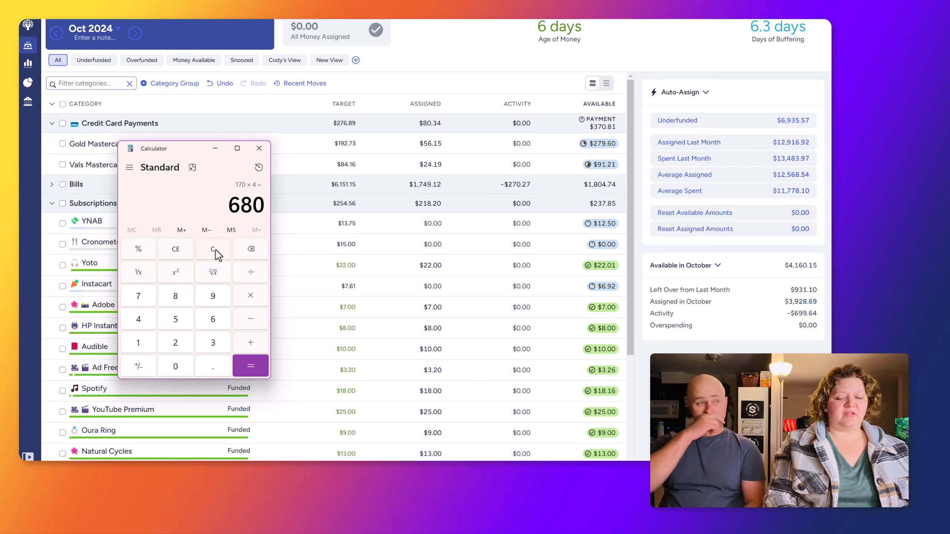
Add 800, 300, 3300, 590 and 450 to the calculator's running total
{"action": "type", "text": "+"}
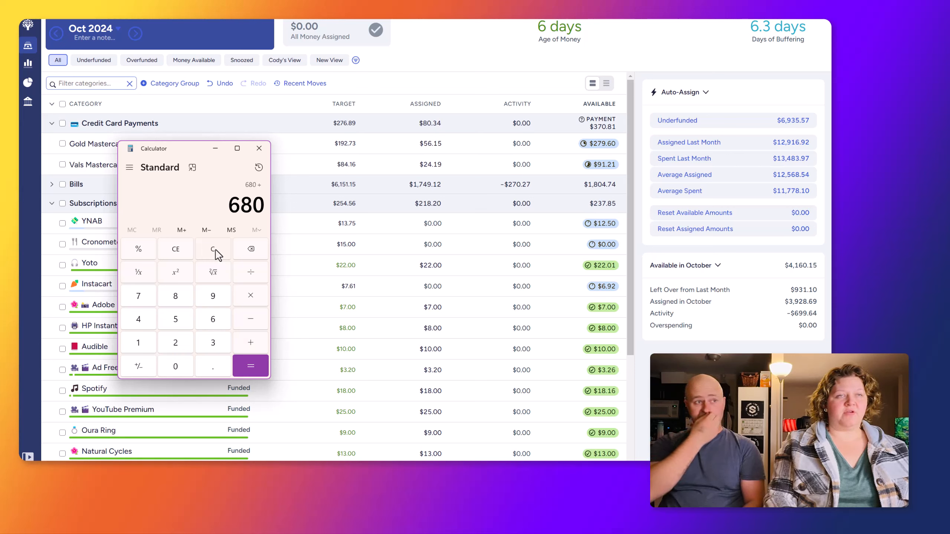
{"action": "type", "text": "800+"}
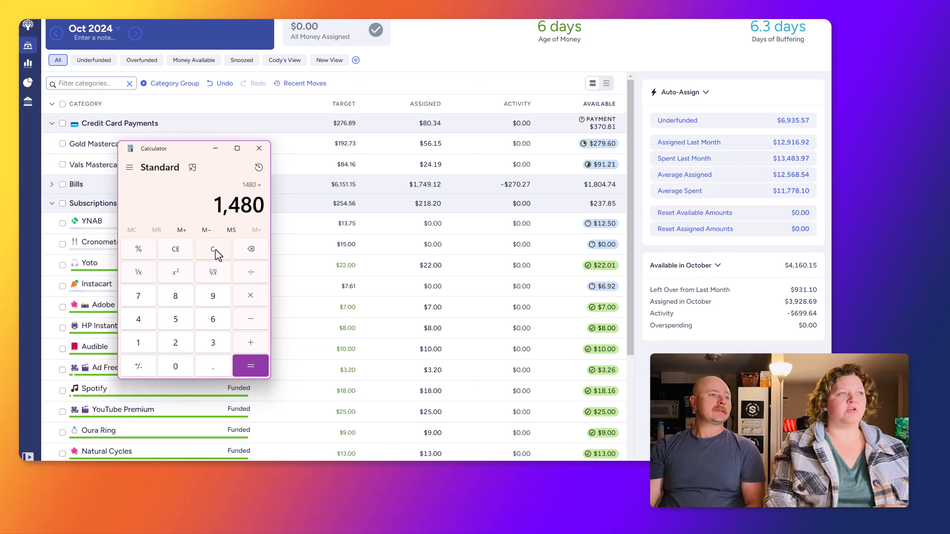
{"action": "type", "text": "300+3300+"}
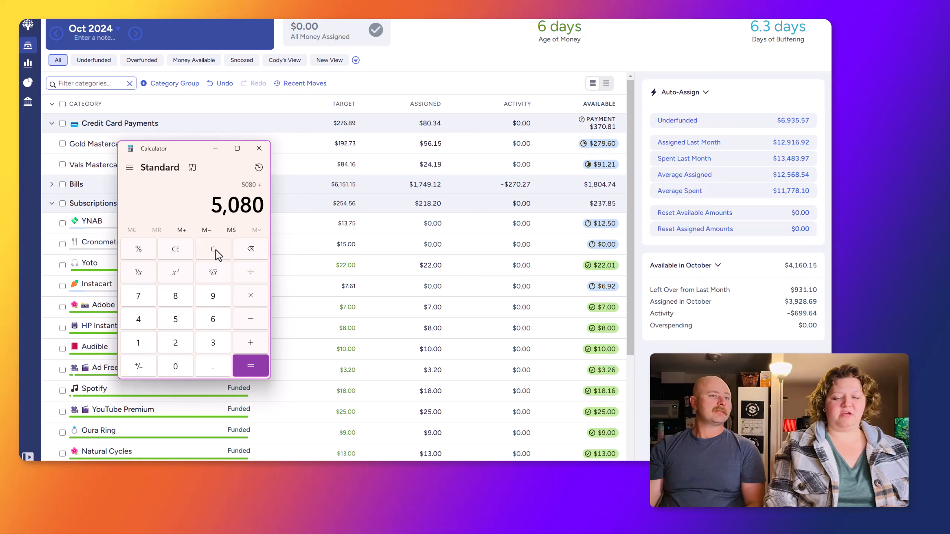
{"action": "type", "text": "590+450"}
{"action": "key", "text": "Return"}
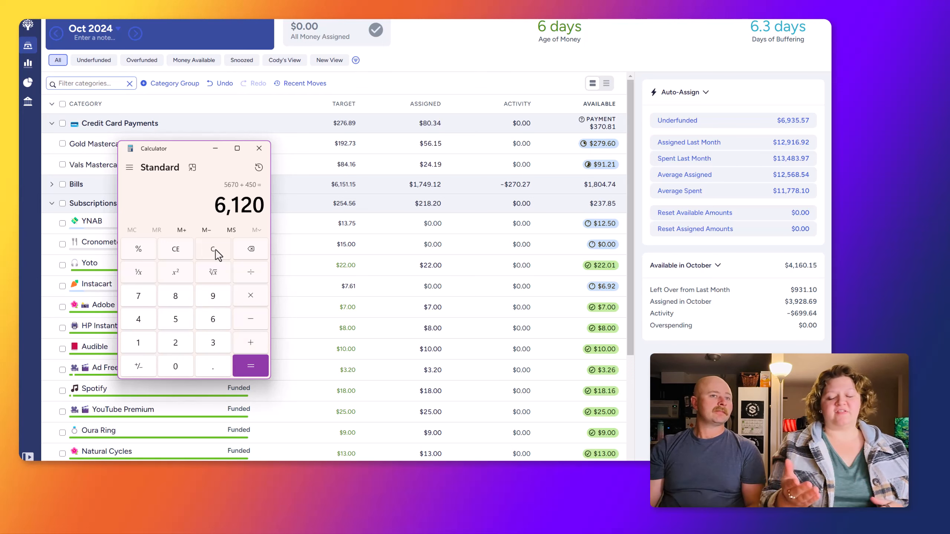
Add 1000 and 500 to the running total, and close Calculator after clearing it
{"action": "type", "text": "+1000"}
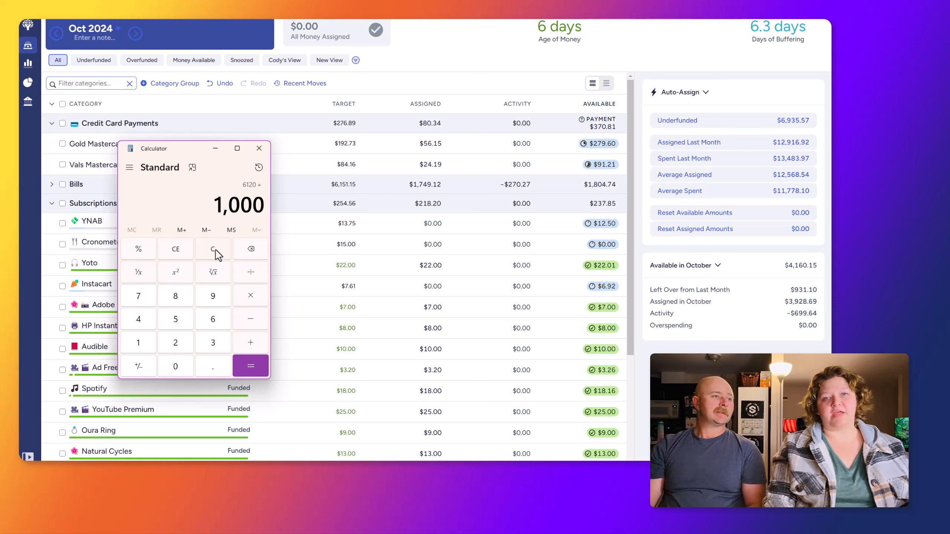
{"action": "key", "text": "plus"}
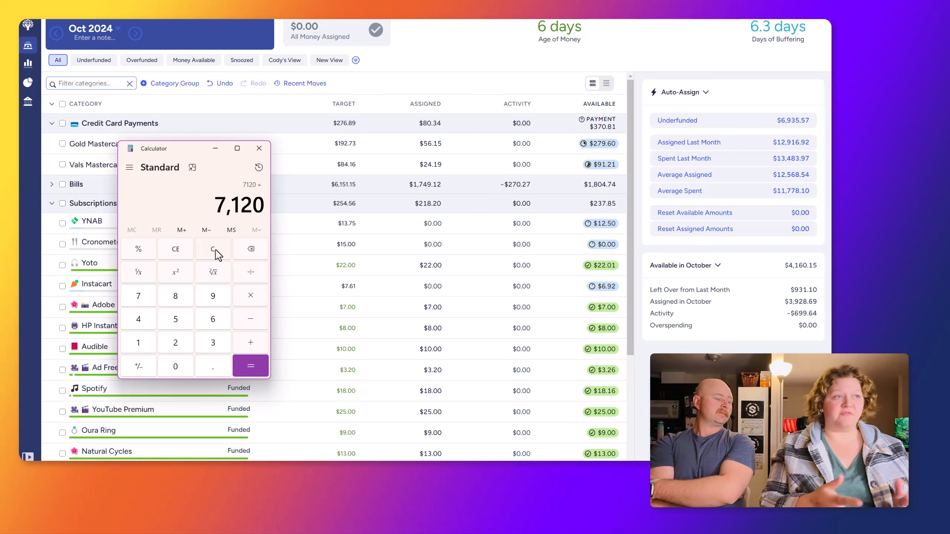
{"action": "type", "text": "500"}
{"action": "key", "text": "Return"}
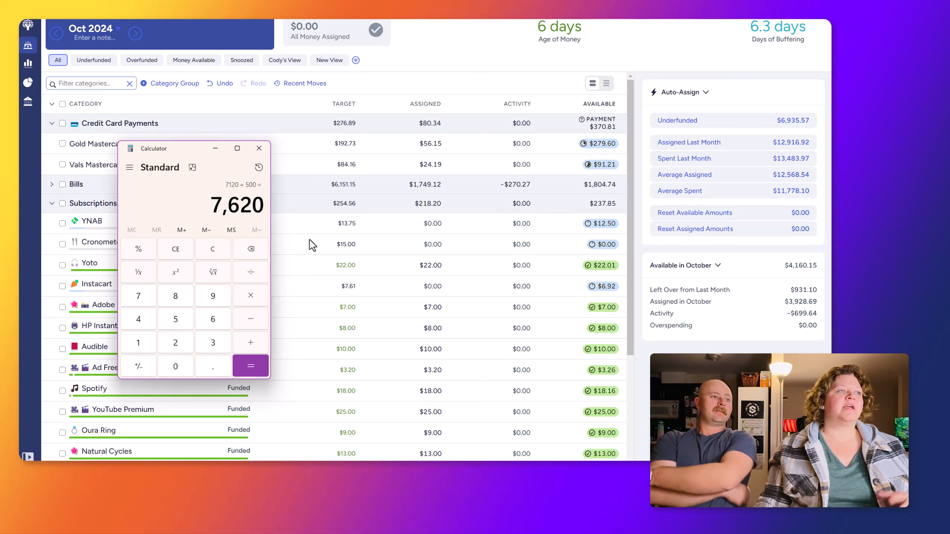
{"action": "left_click", "coordinate": [212, 250]}
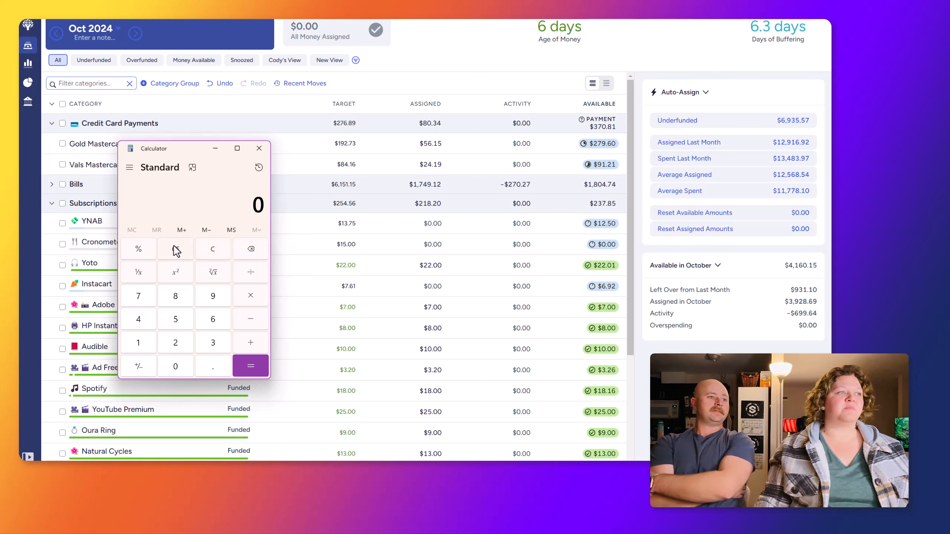
{"action": "left_click", "coordinate": [258, 149]}
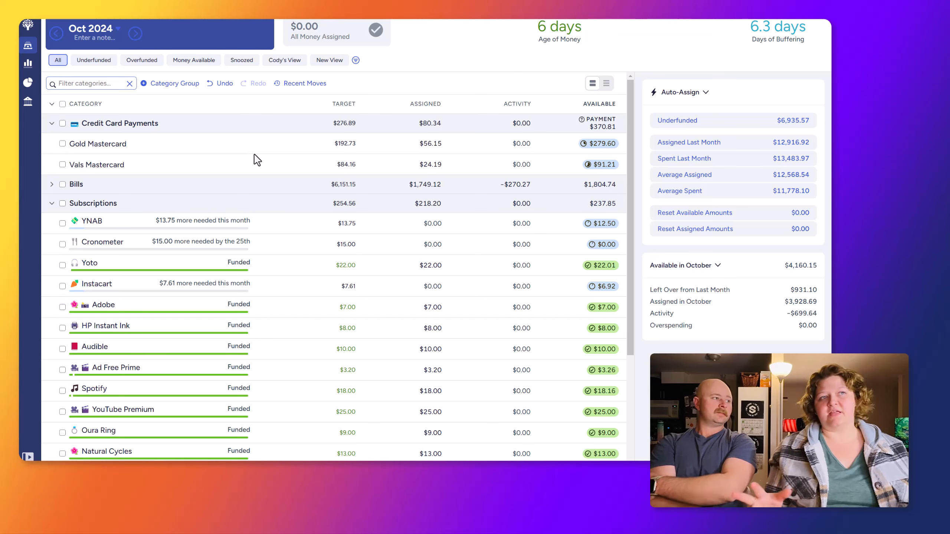